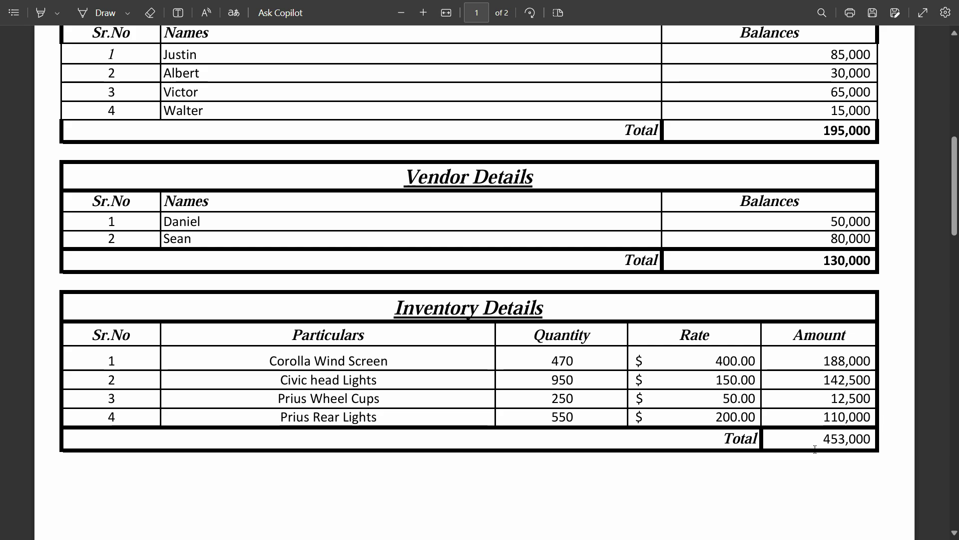
Check the 453,000 Inventory Details total in the source PDF, then scroll back to the top.
drag(827, 439, 870, 440)
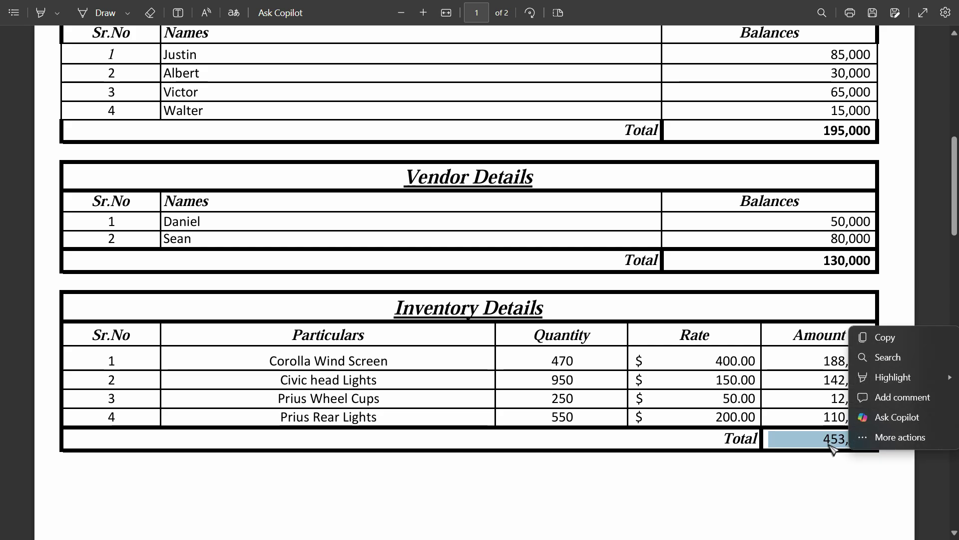
click(868, 439)
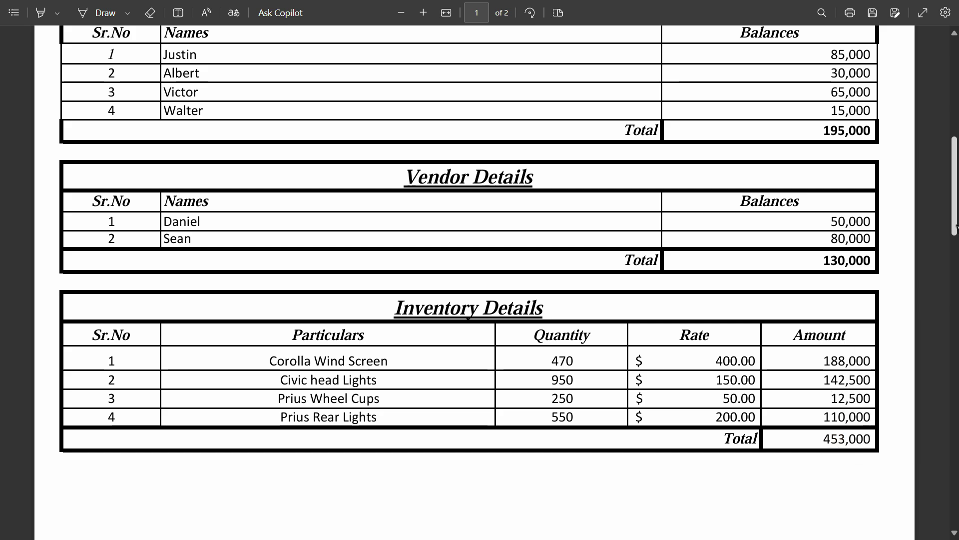
drag(955, 227, 952, 132)
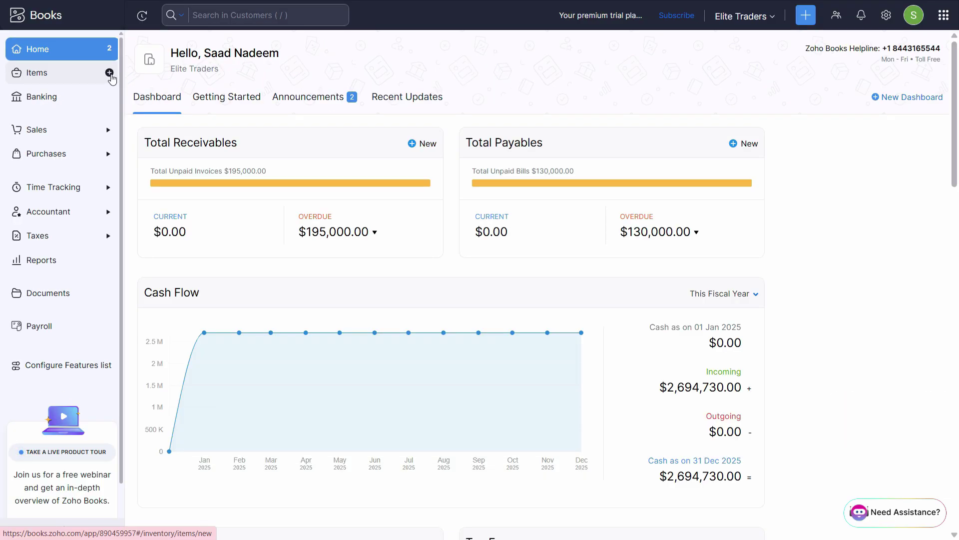
Discard the unsaved half-started item and go to the empty All Items list.
click(109, 74)
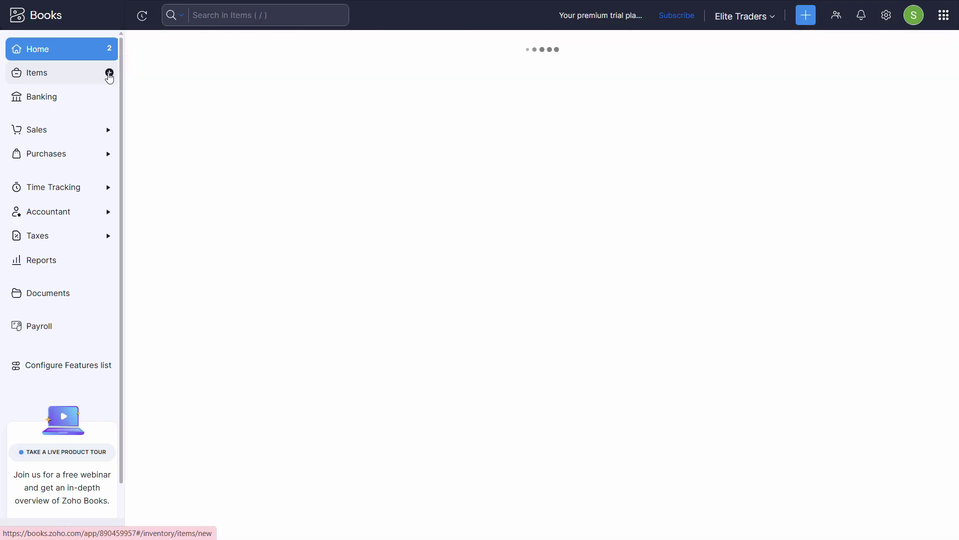
click(90, 80)
click(362, 89)
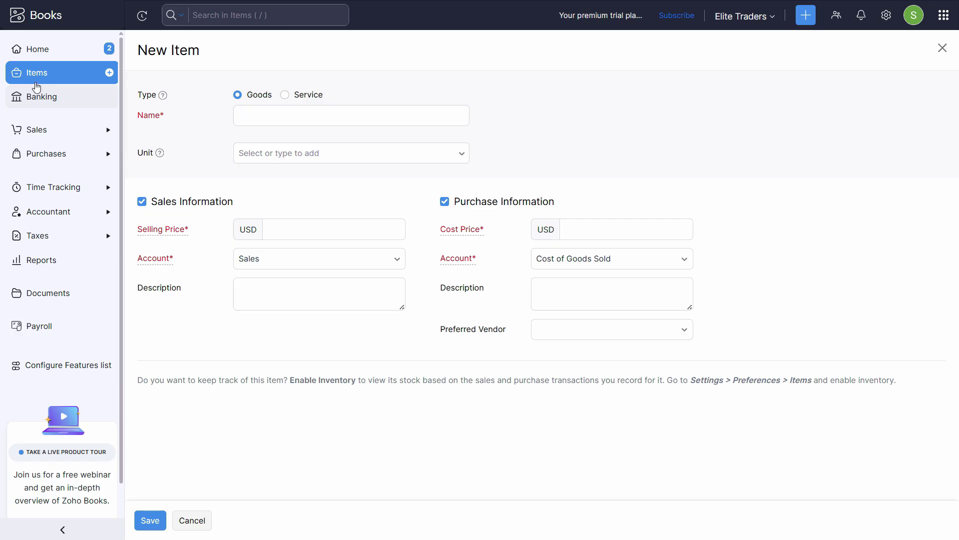
click(40, 82)
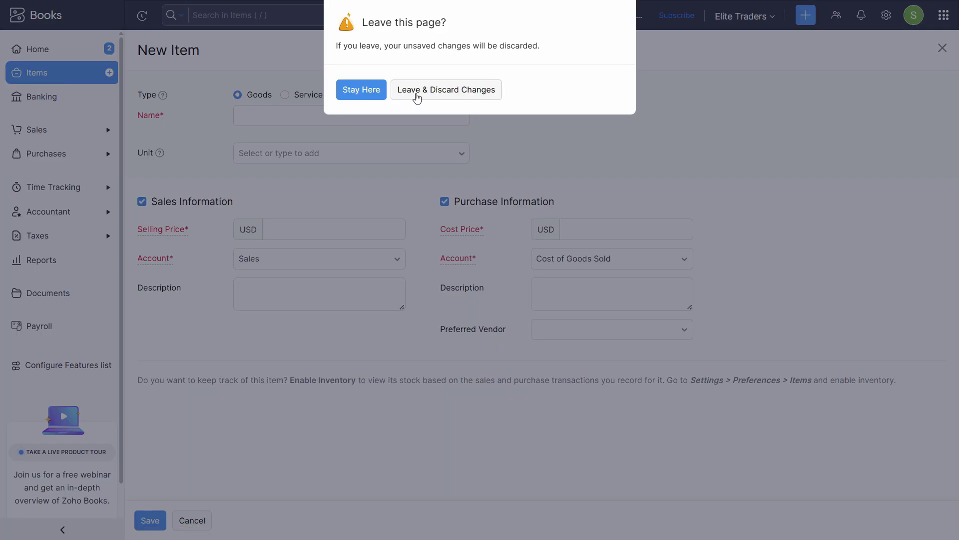
click(416, 98)
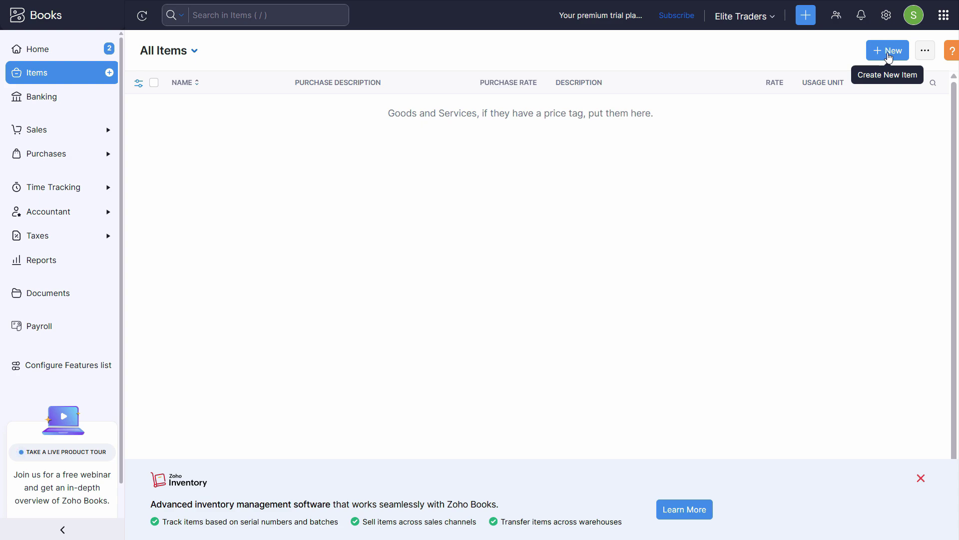
Start a new item named 'Corolla Wind Screen', copied from the source sheet.
click(885, 58)
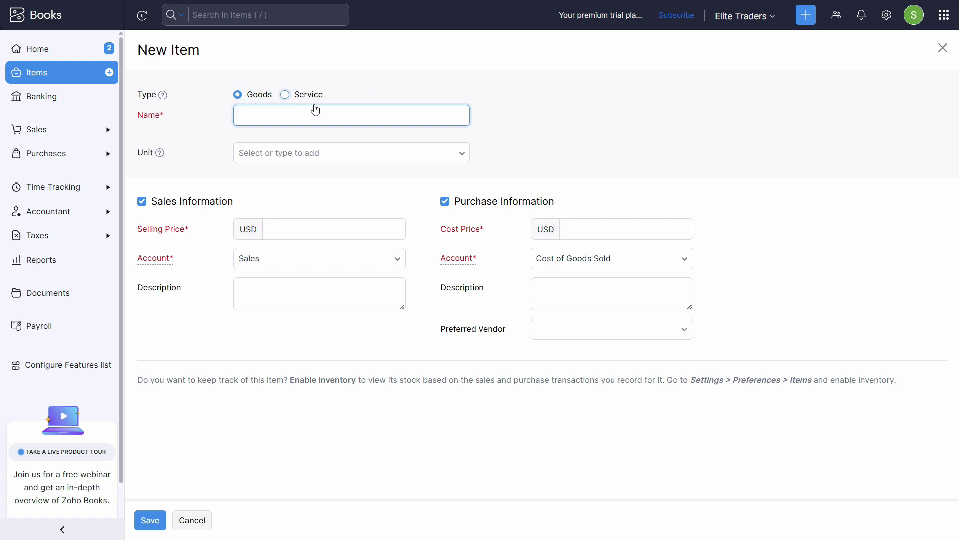
key(alt+Tab)
scroll(313, 413, down, 10)
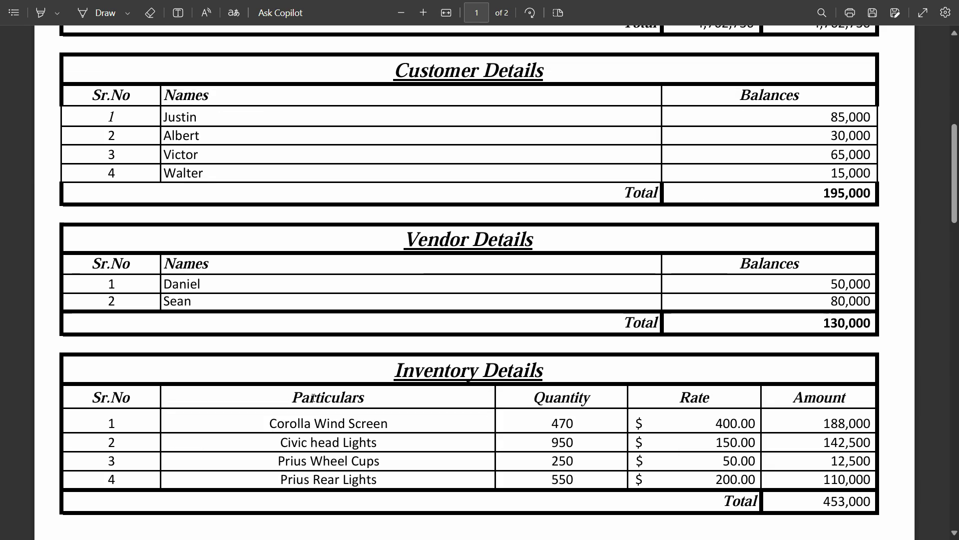
triple_click(307, 173)
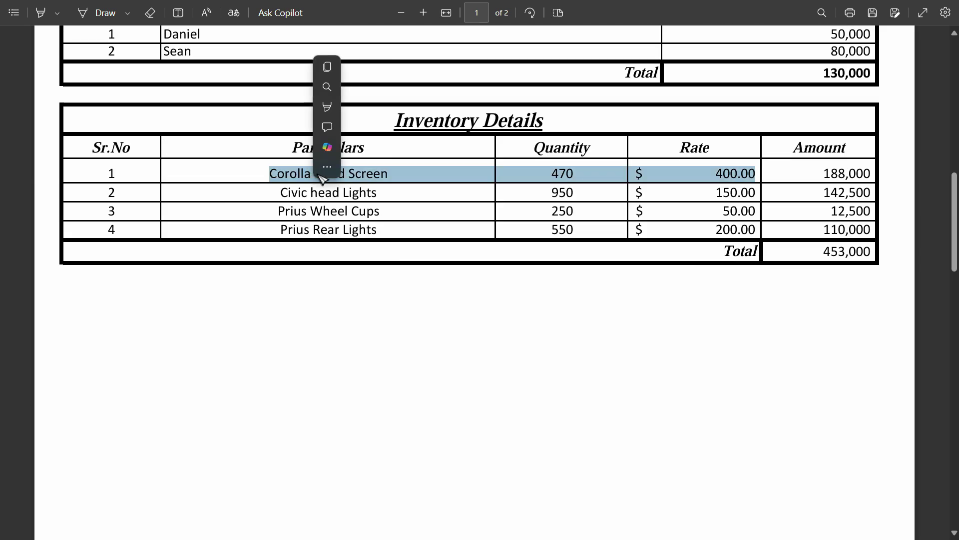
click(257, 174)
key(ctrl+a)
triple_click(258, 174)
key(ctrl+c)
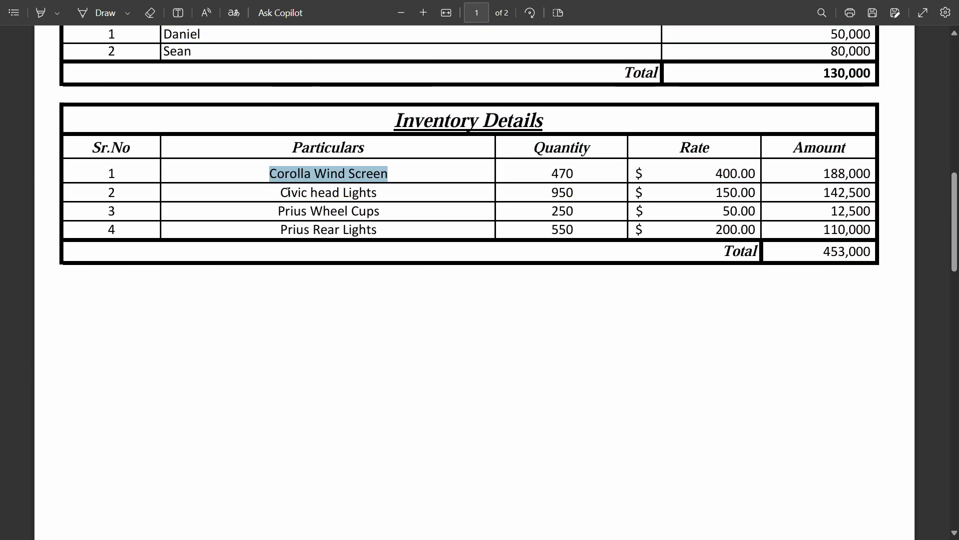
key(alt+Tab)
click(298, 116)
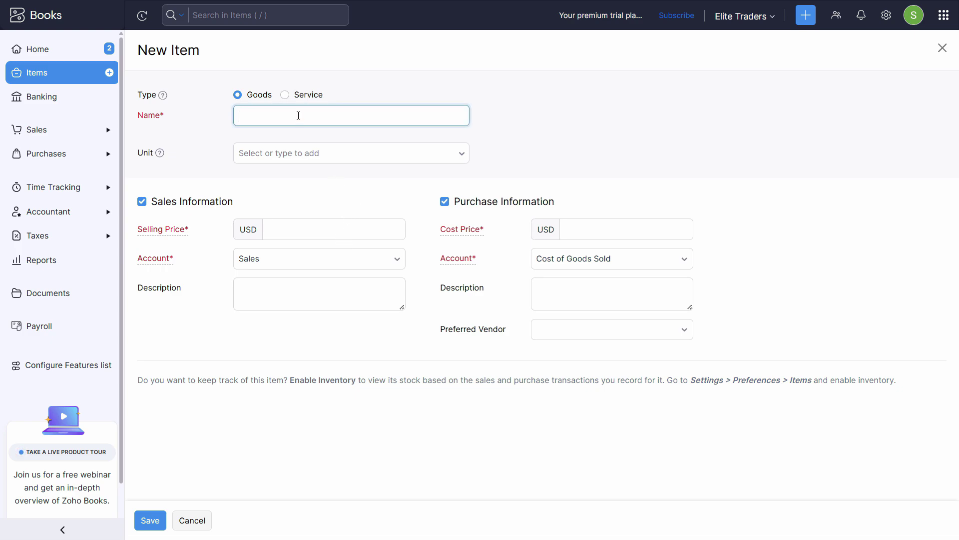
key(ctrl+v)
Delete the km unit from the Unit list and reopen the list to pick another unit.
click(290, 152)
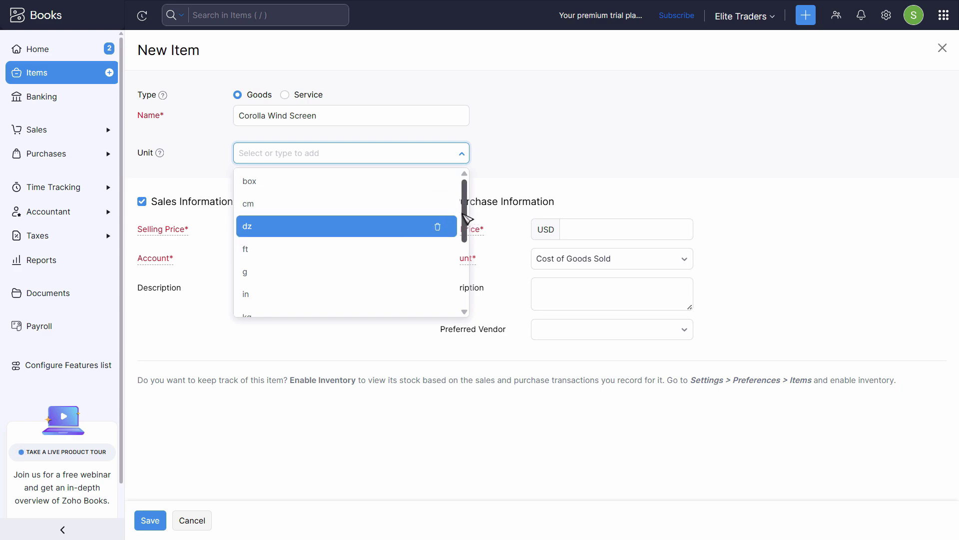
scroll(307, 285, down, 3)
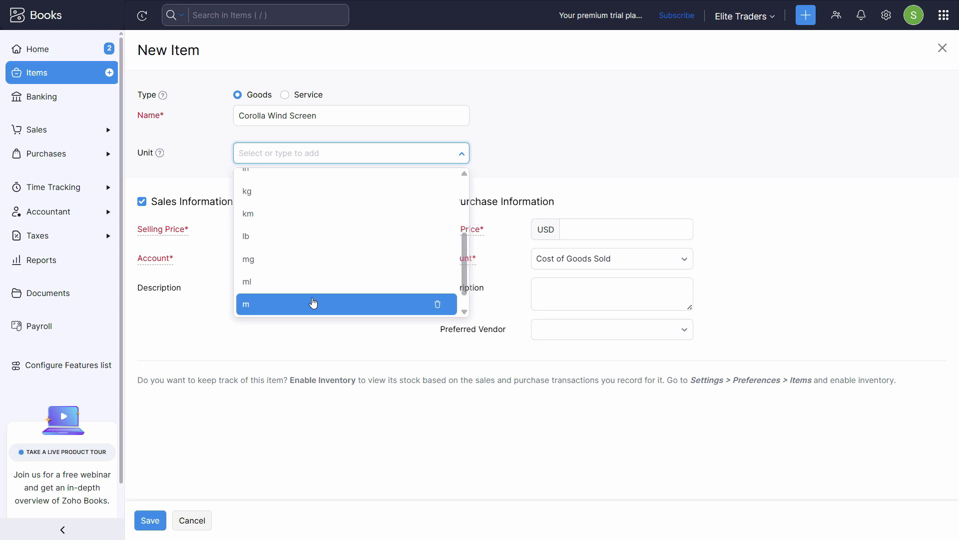
scroll(320, 303, down, 1)
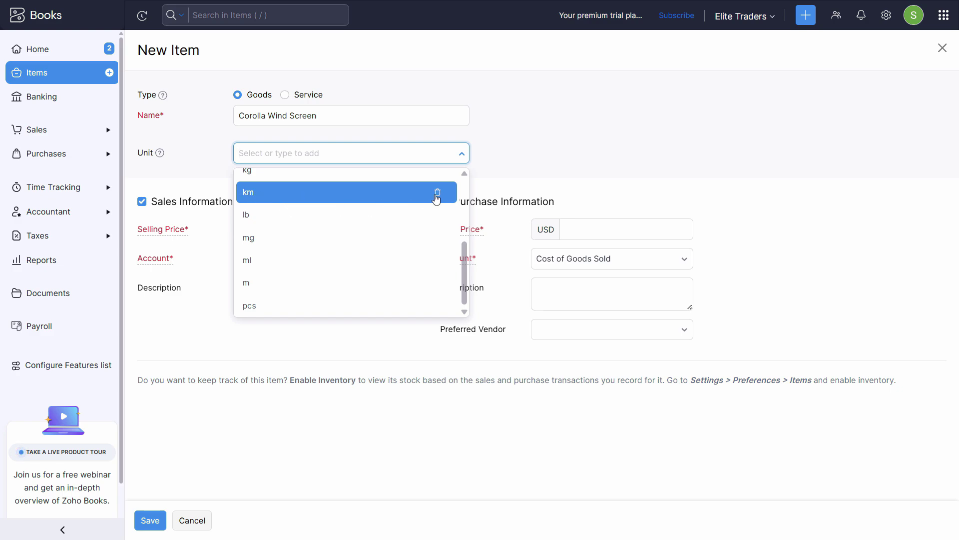
click(438, 193)
click(349, 154)
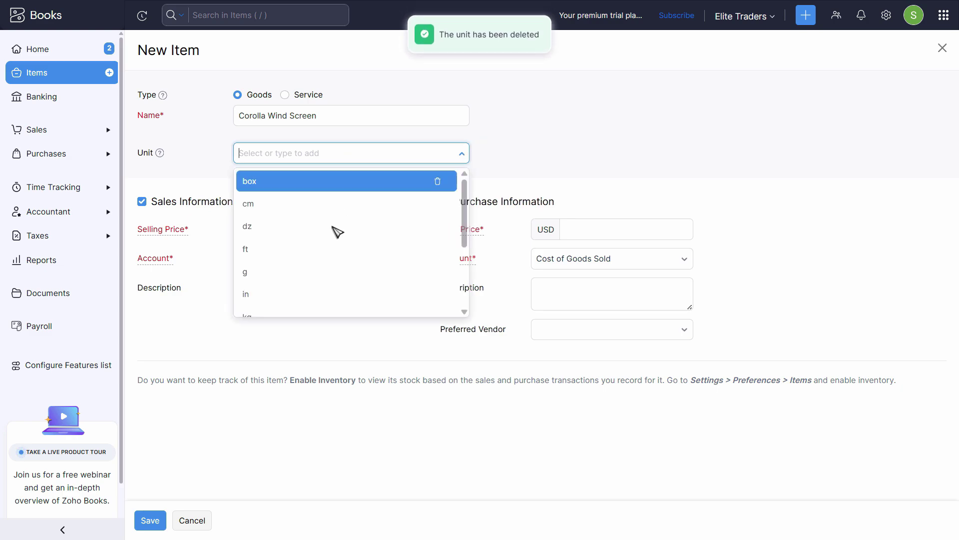
scroll(270, 285, down, 3)
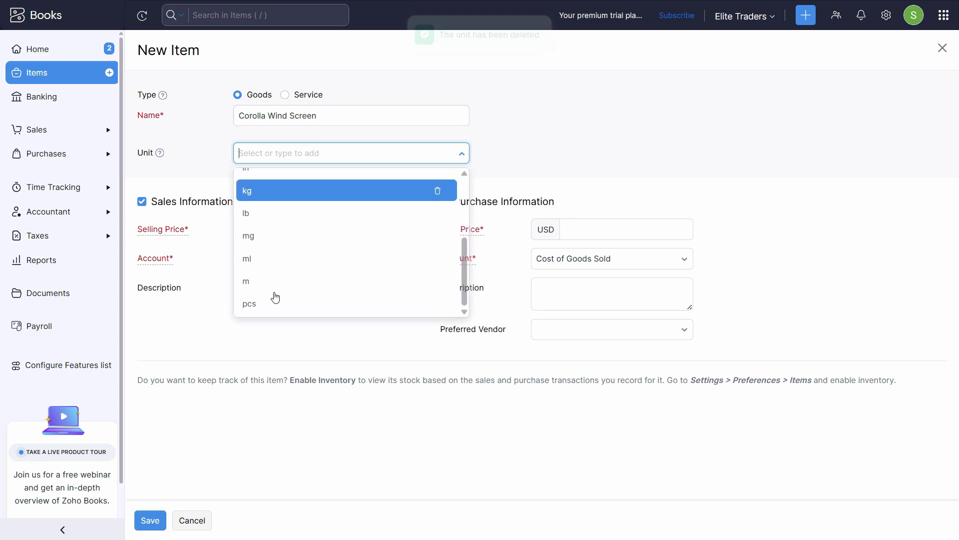
Choose pcs as the unit and set selling price 500 with Sales as the sales account.
click(263, 304)
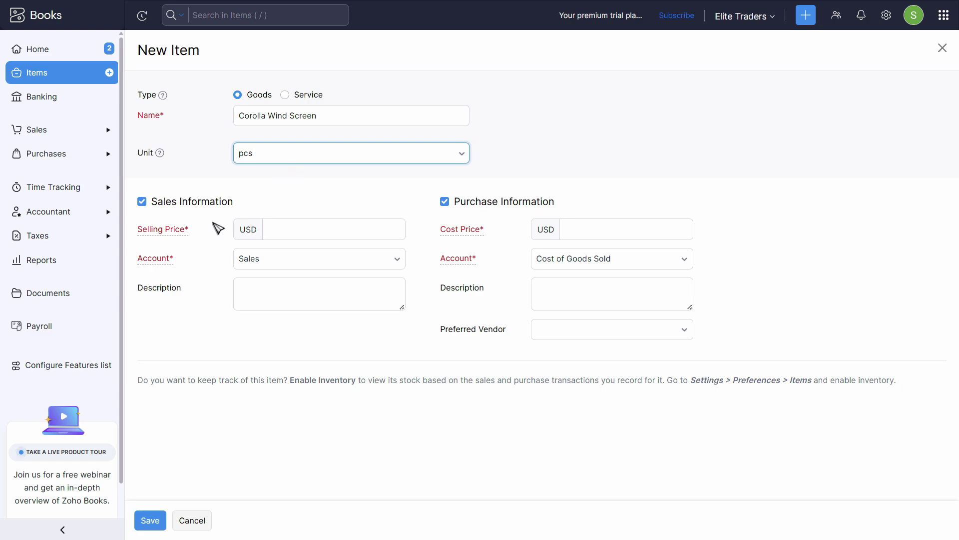
click(281, 226)
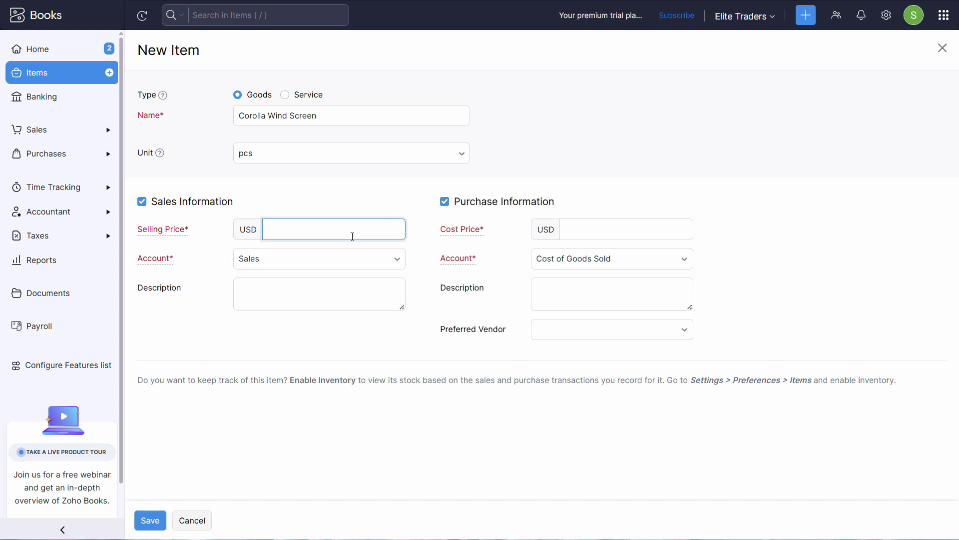
key(alt+Tab)
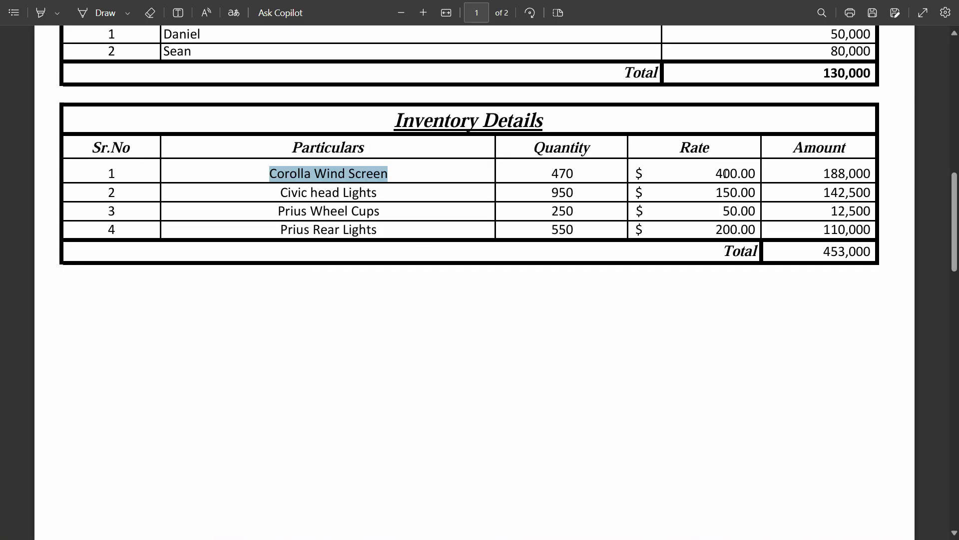
drag(716, 173, 756, 174)
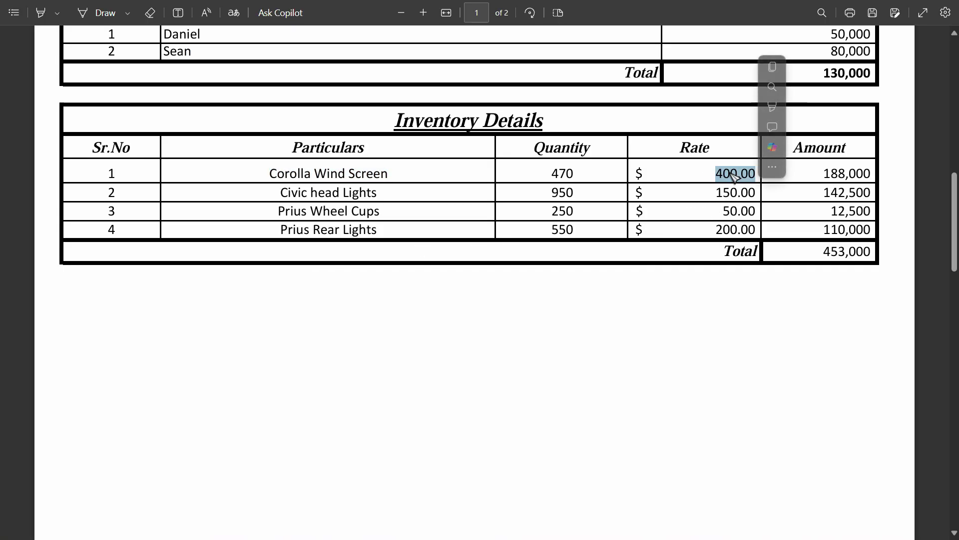
key(ctrl+c)
key(alt+Tab)
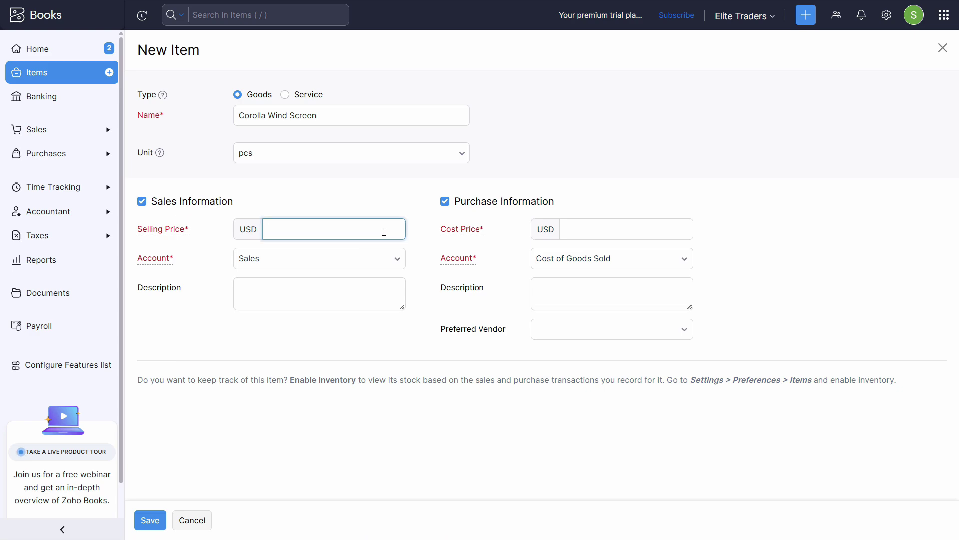
key(Tab)
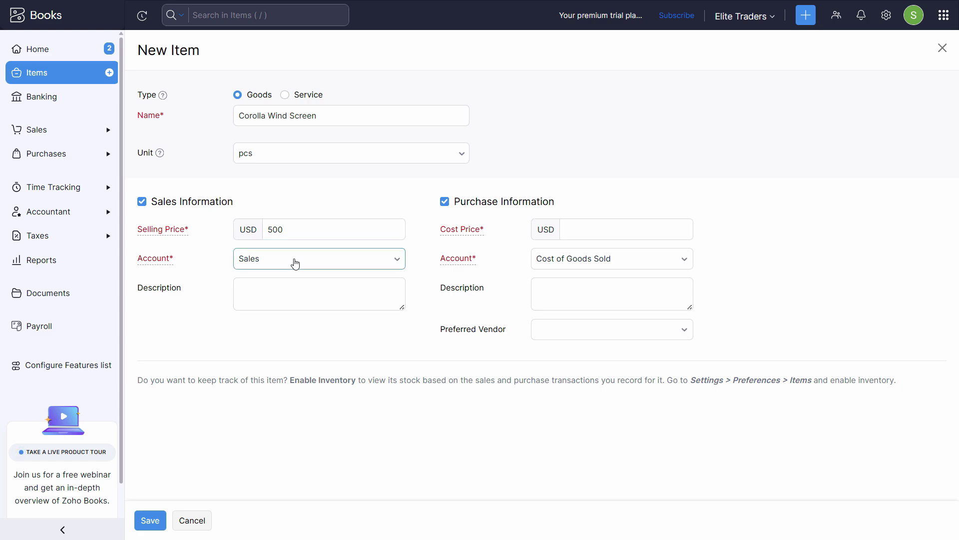
click(150, 275)
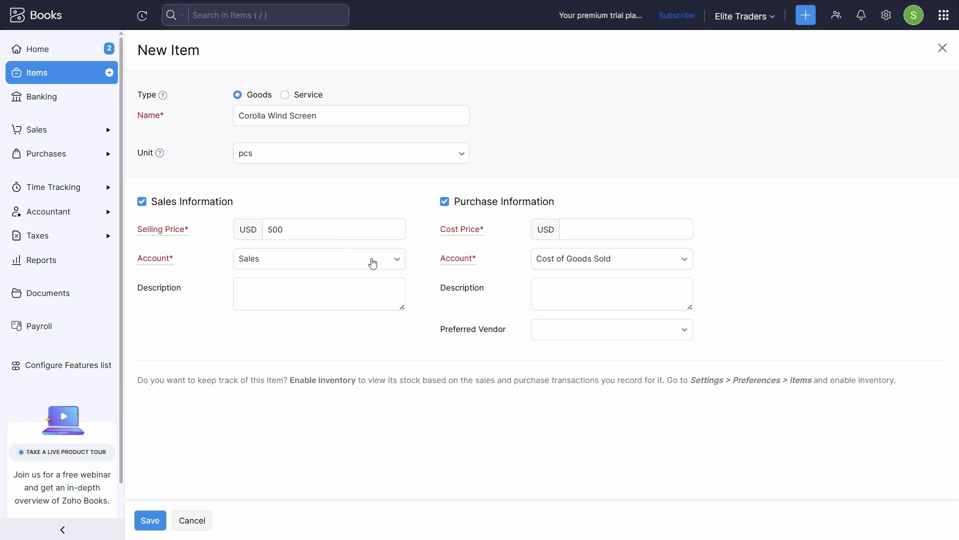
click(373, 262)
click(373, 263)
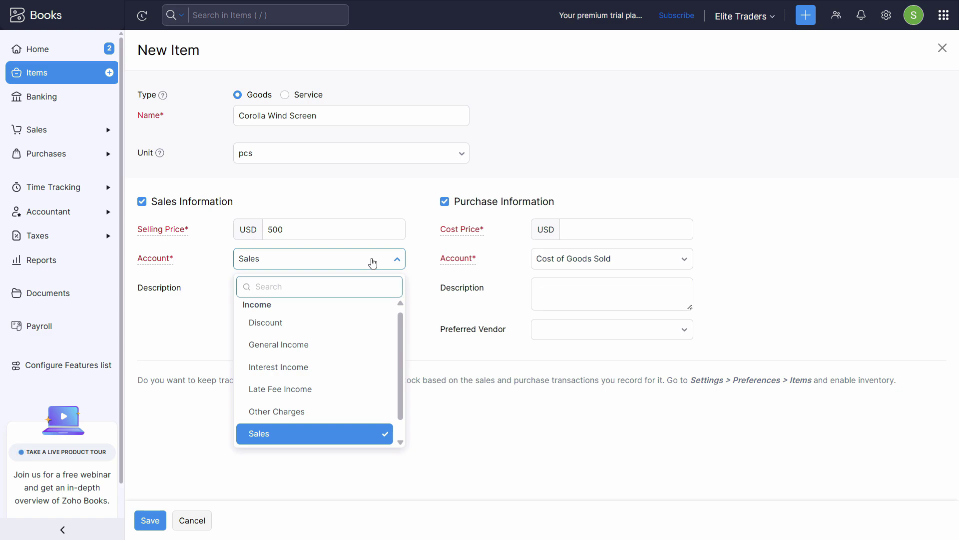
click(345, 258)
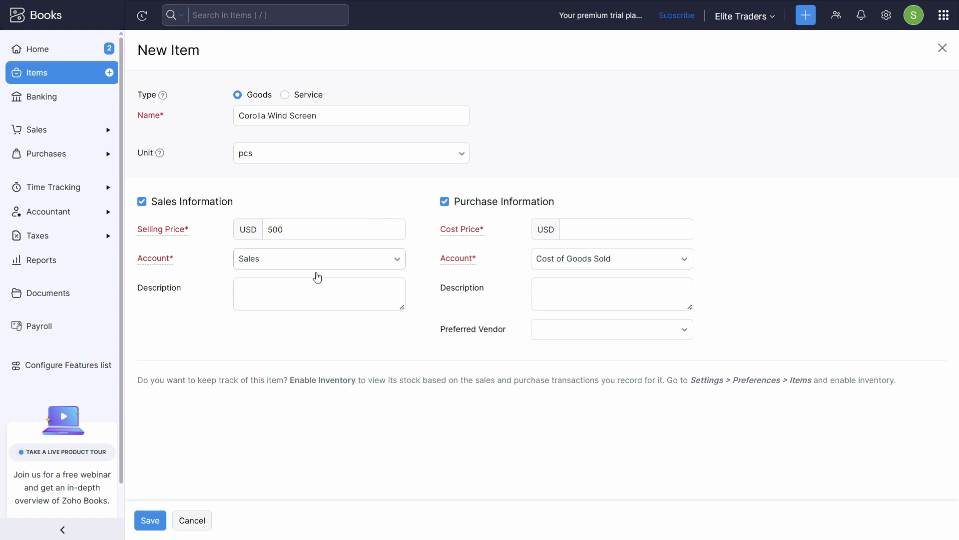
Enter a cost price of 400 for the item.
click(629, 236)
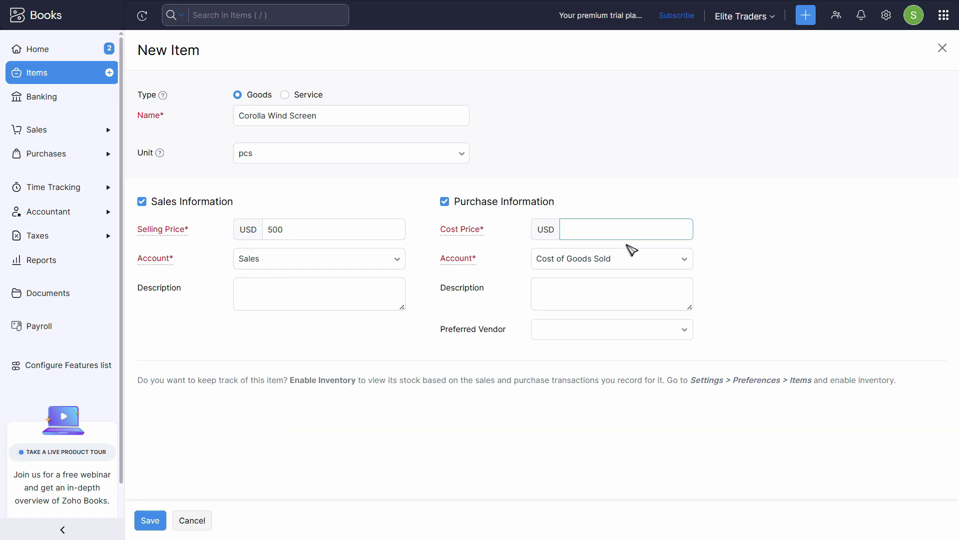
key(alt+Tab)
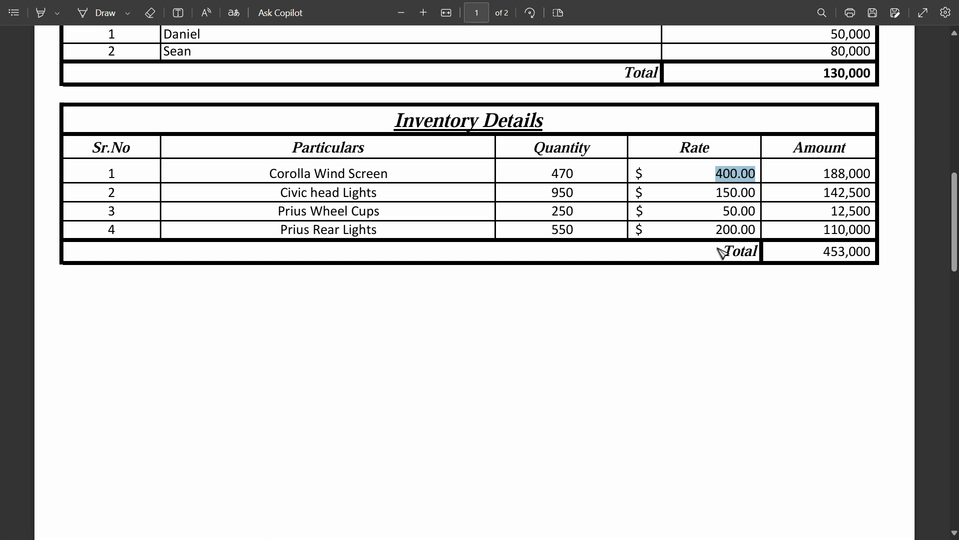
key(alt+Tab)
text(400)
key(Tab)
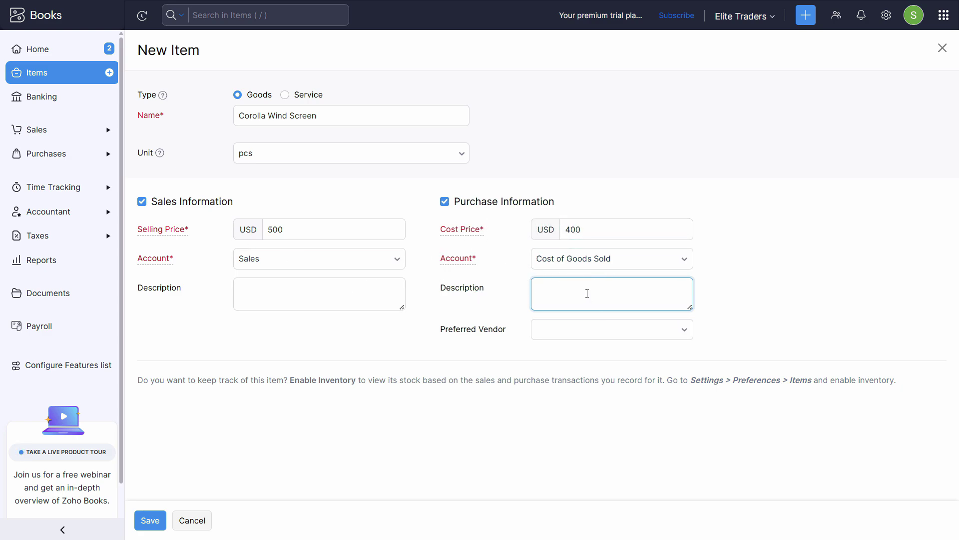
Copy 'Corolla Wind Screen' from the source sheet into the item's description.
click(233, 307)
key(alt+Tab)
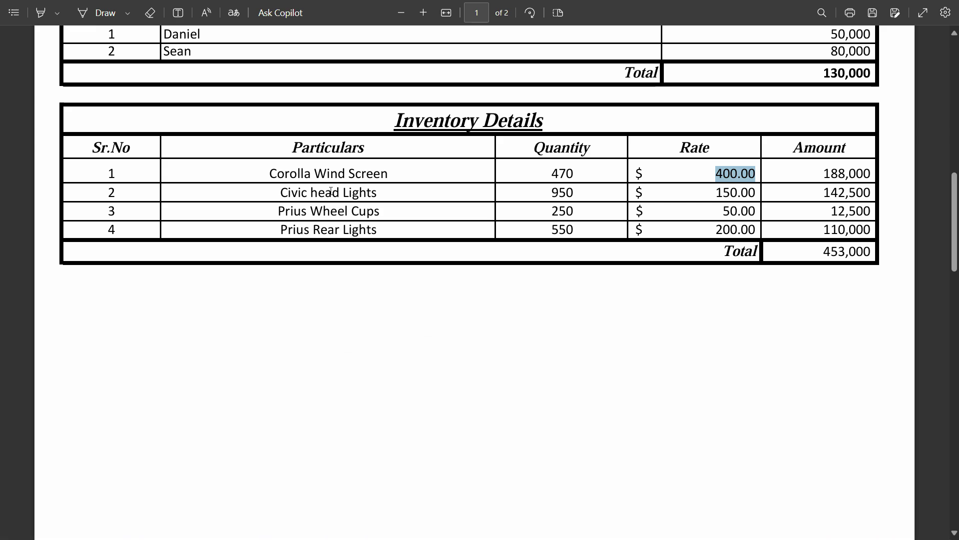
triple_click(343, 172)
click(381, 174)
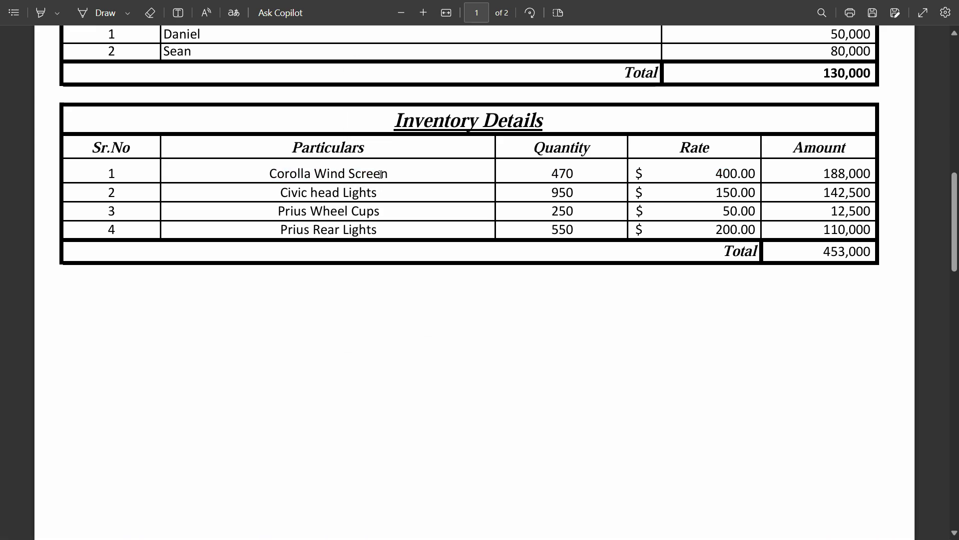
drag(389, 175, 262, 171)
key(ctrl+c)
key(alt+Tab)
click(541, 295)
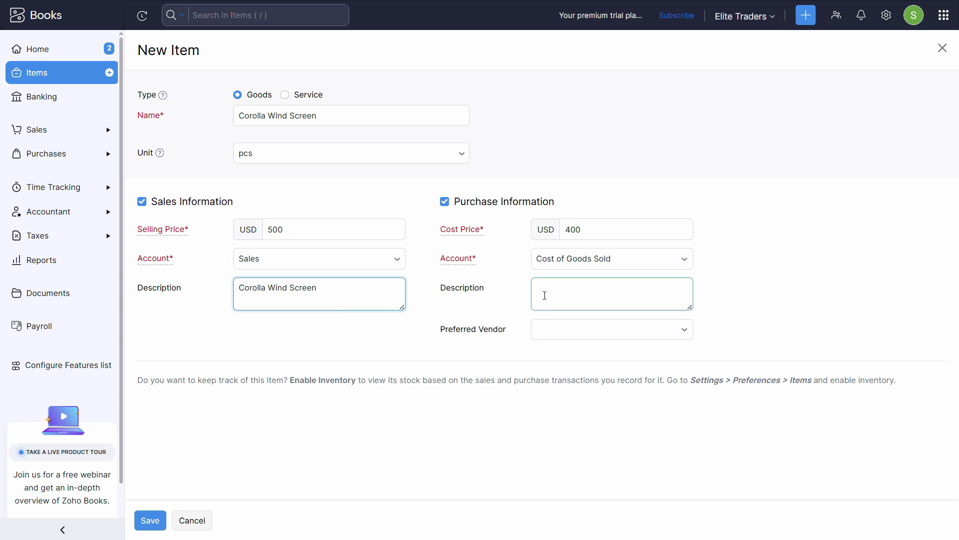
key(ctrl+v)
click(540, 337)
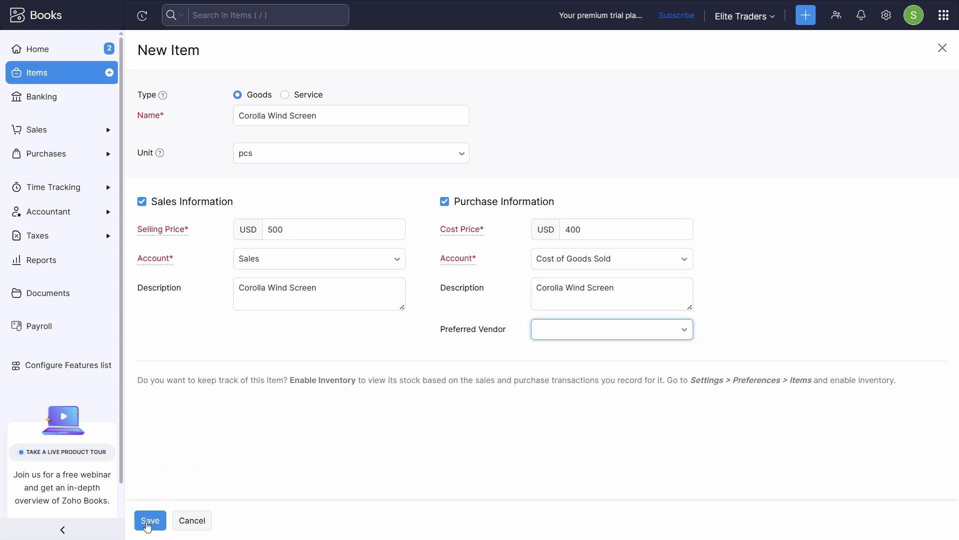
Save Corolla Wind Screen with selling price $500.00 and cost $400.00.
click(150, 520)
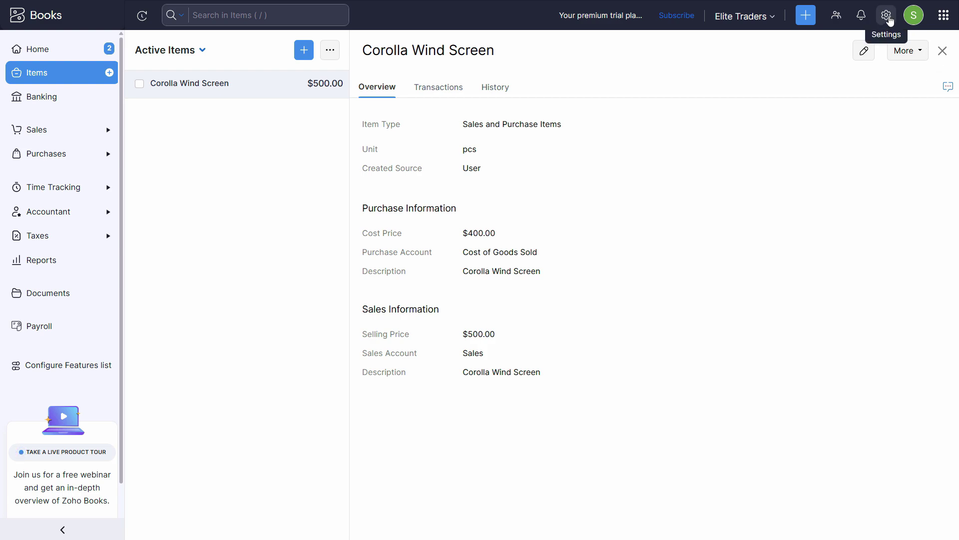
Enable inventory tracking from 01 Jan 2025 with reorder-point notifications off, and save the item preferences.
click(890, 20)
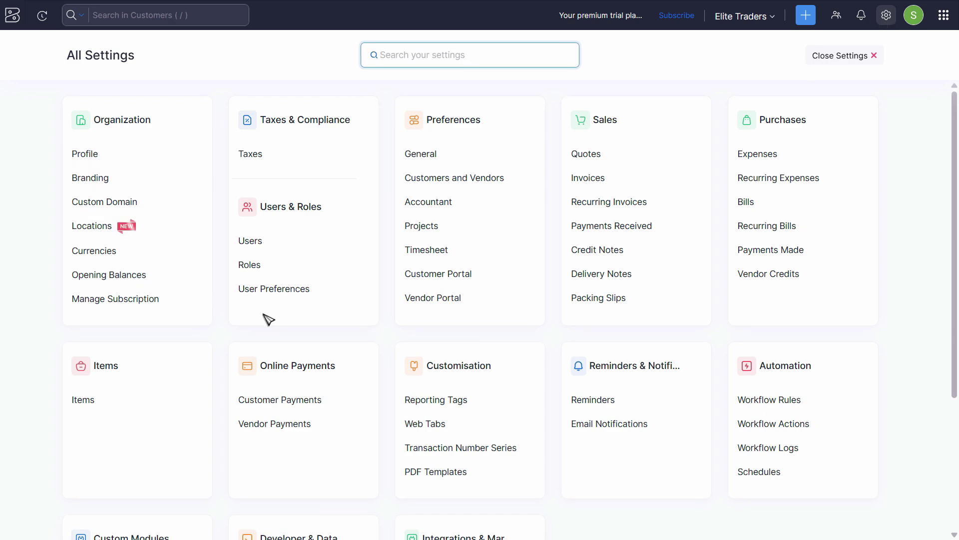
click(92, 399)
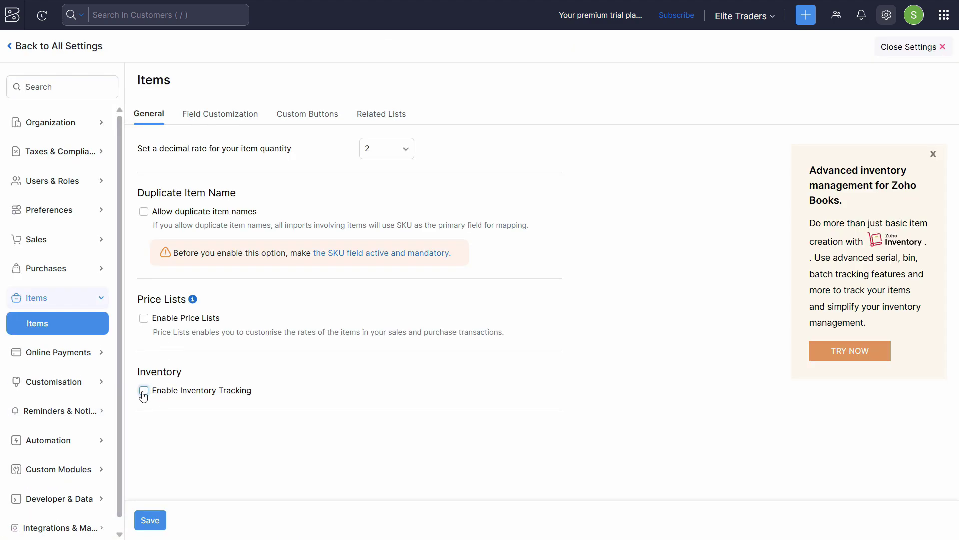
click(144, 392)
scroll(150, 370, down, 2)
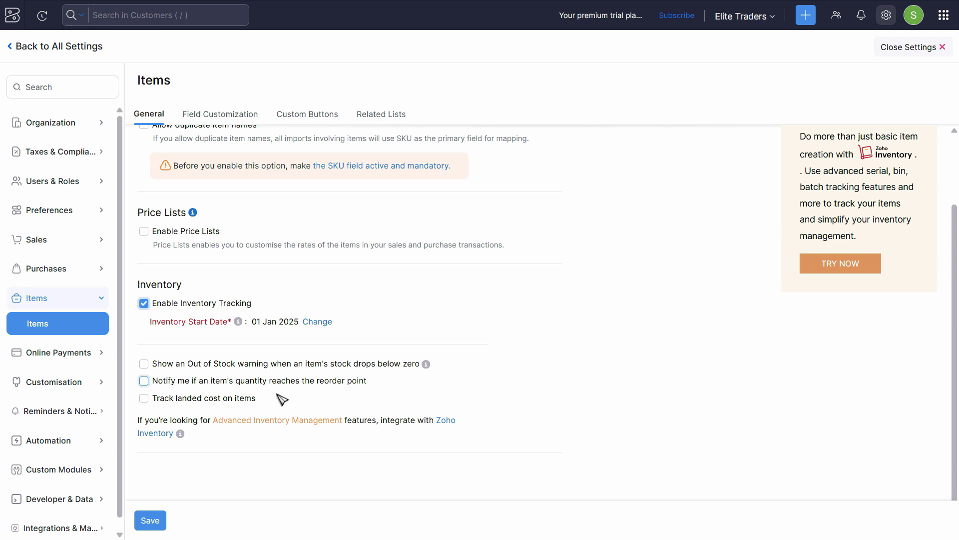
click(143, 381)
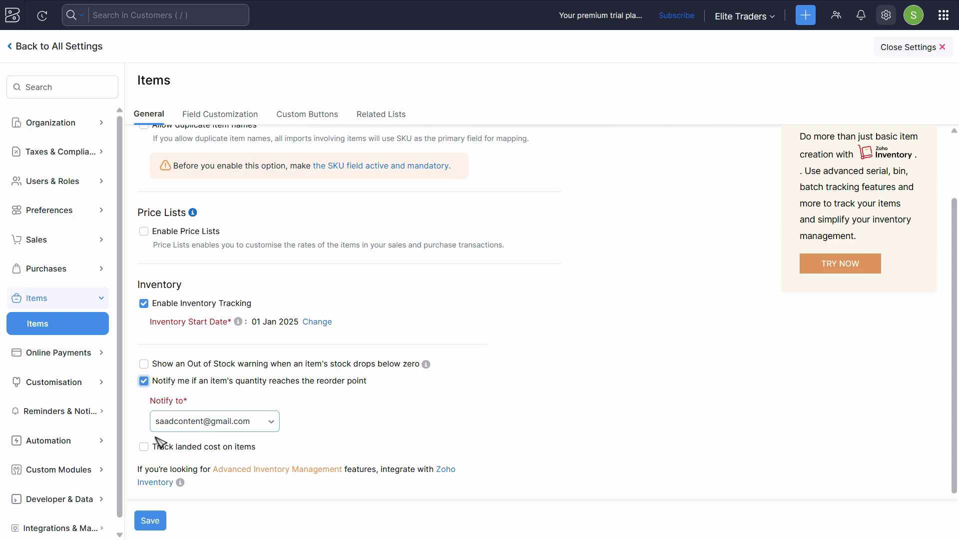
click(145, 383)
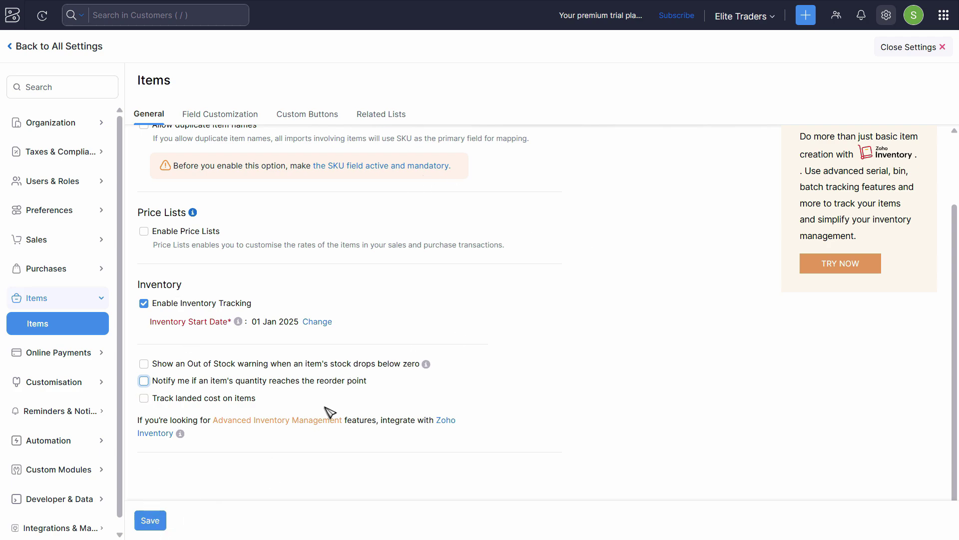
scroll(342, 321, up, 2)
scroll(177, 471, down, 2)
click(144, 520)
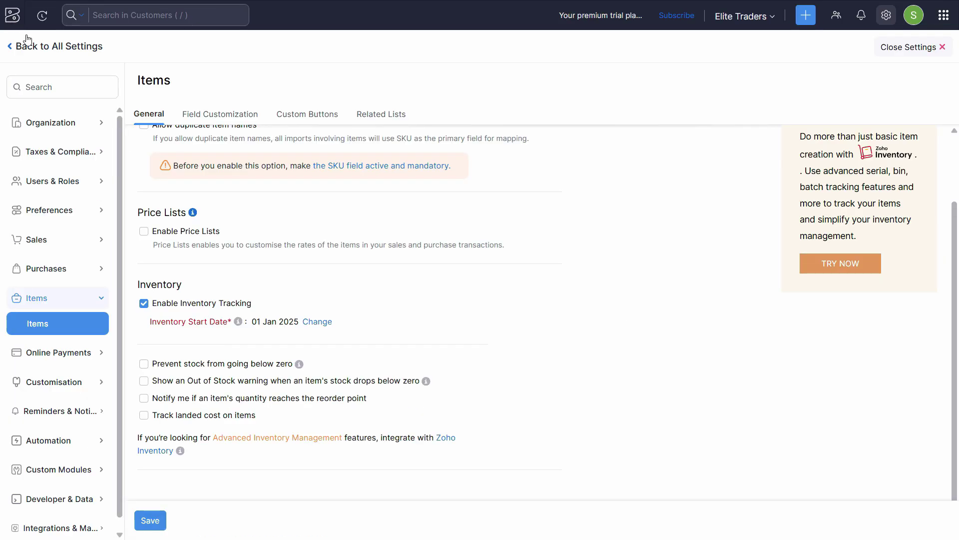
Open Corolla Wind Screen from the active items list in edit mode.
click(28, 41)
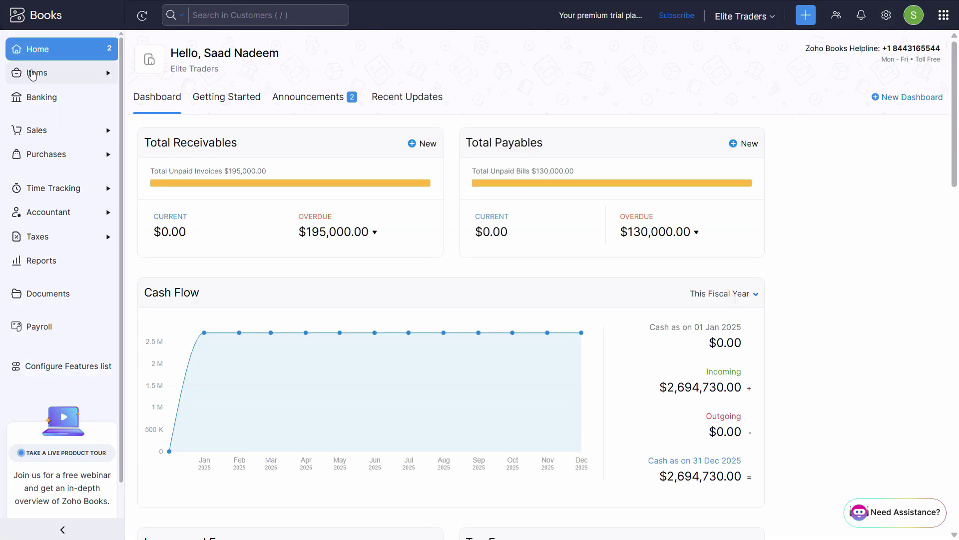
click(32, 76)
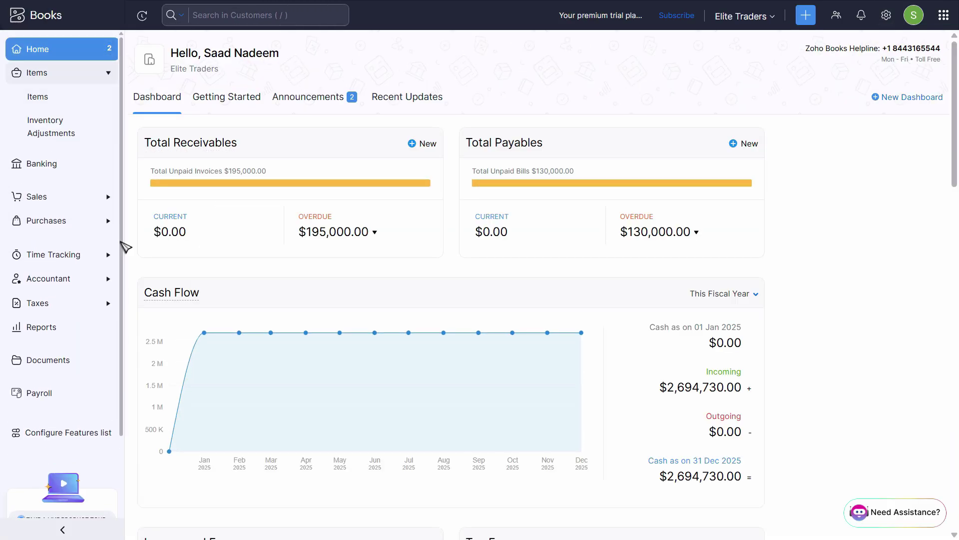
click(49, 103)
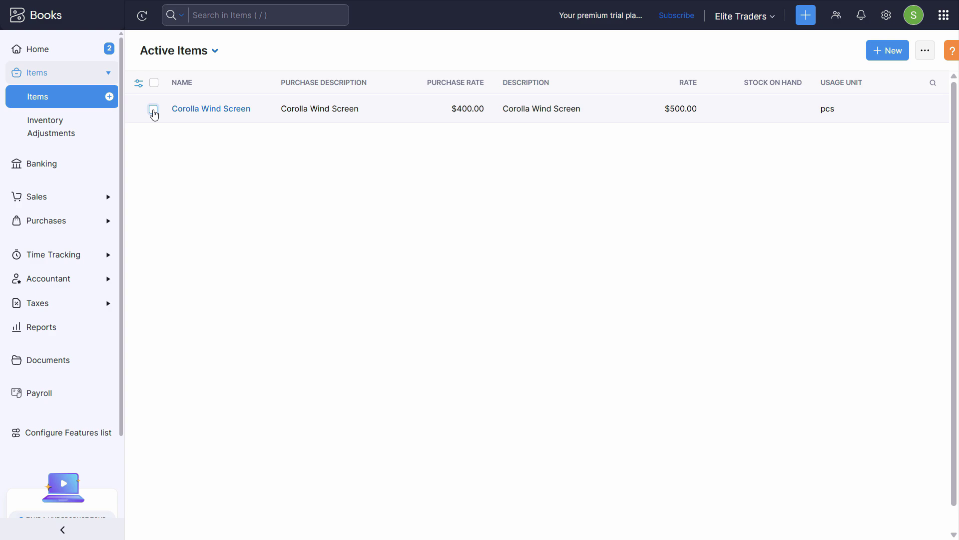
click(154, 110)
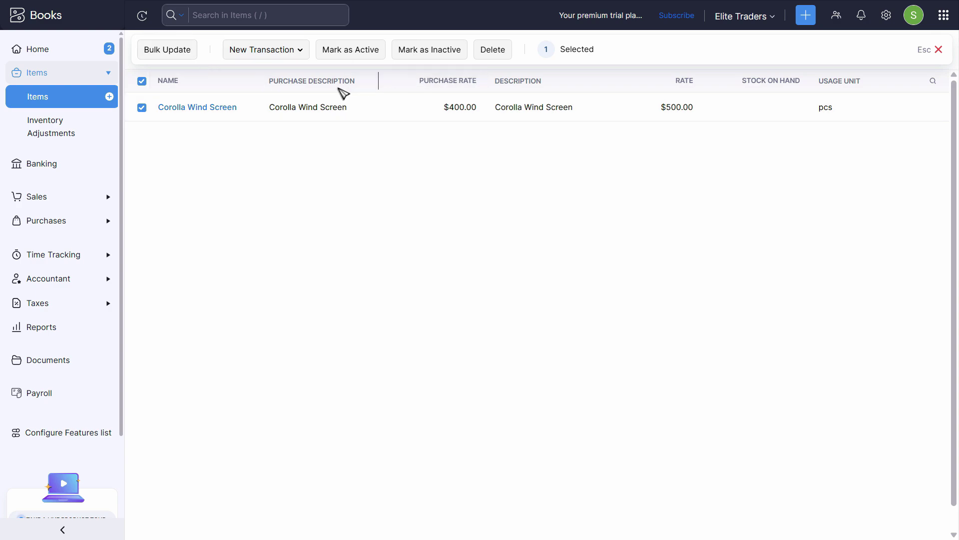
click(349, 117)
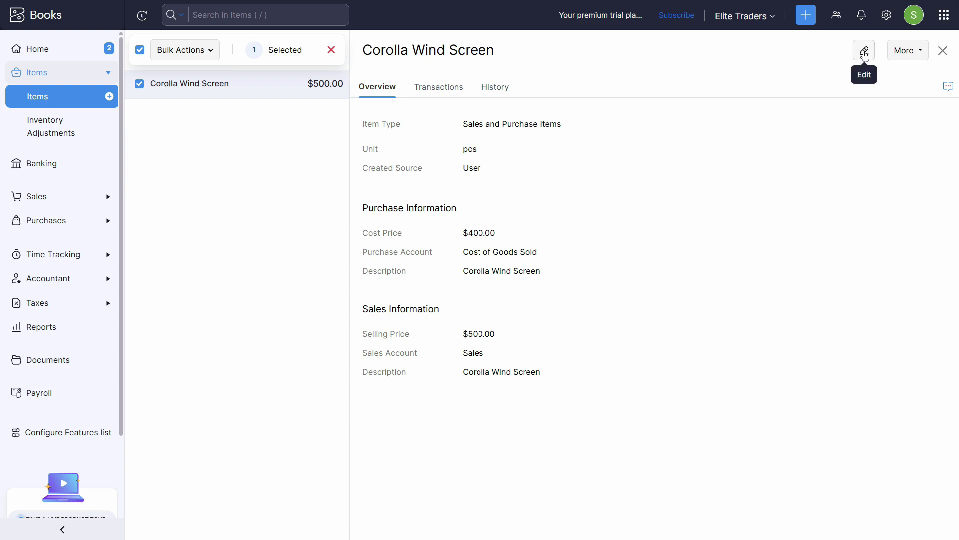
click(864, 54)
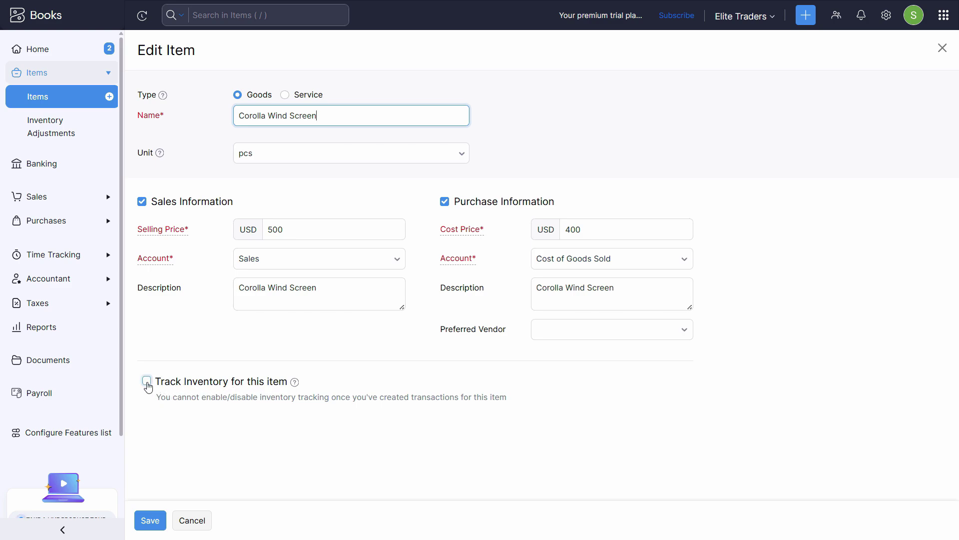
Turn on Track Inventory for Corolla Wind Screen with WAC valuation.
click(147, 382)
scroll(379, 422, down, 2)
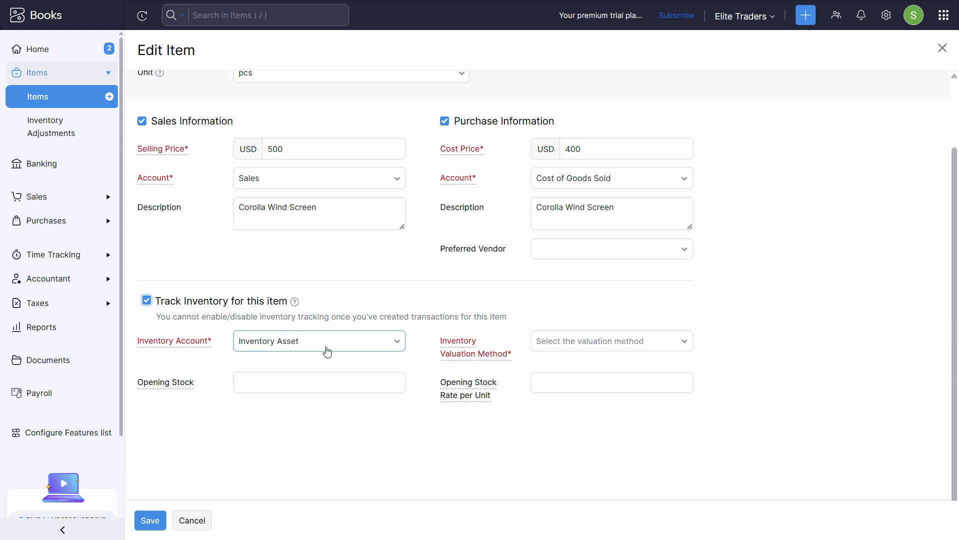
click(637, 343)
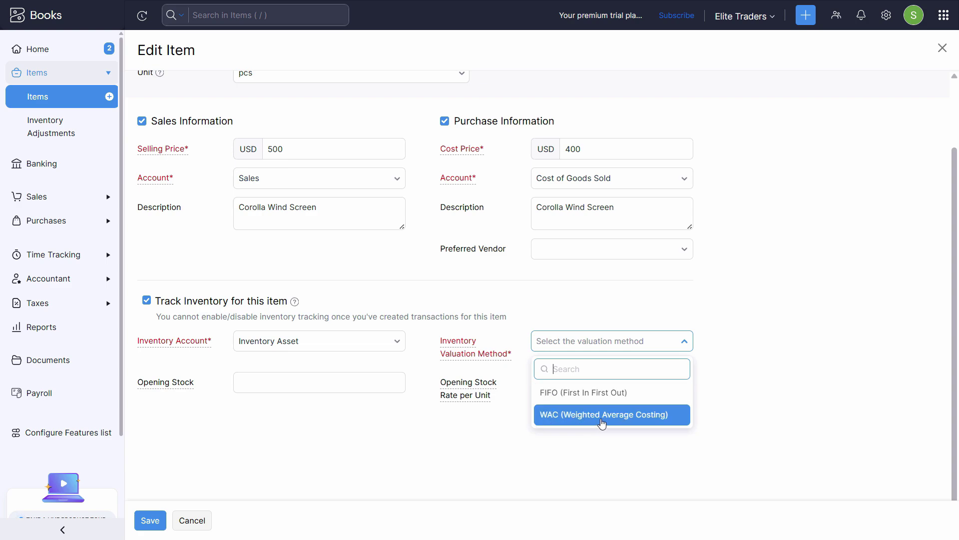
click(602, 415)
Enter opening stock 470 at 400 per unit and save the item.
click(342, 388)
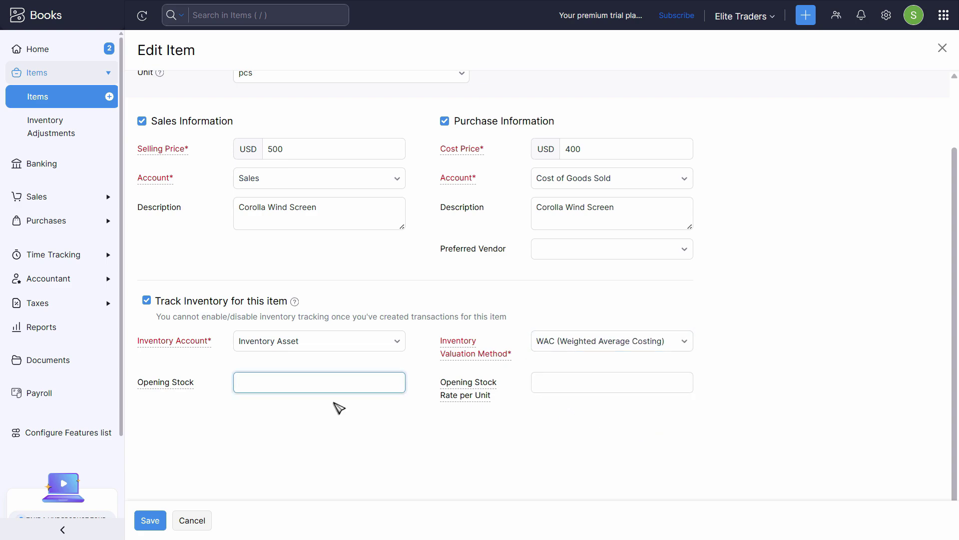
key(alt+Tab)
key(alt+Tab)
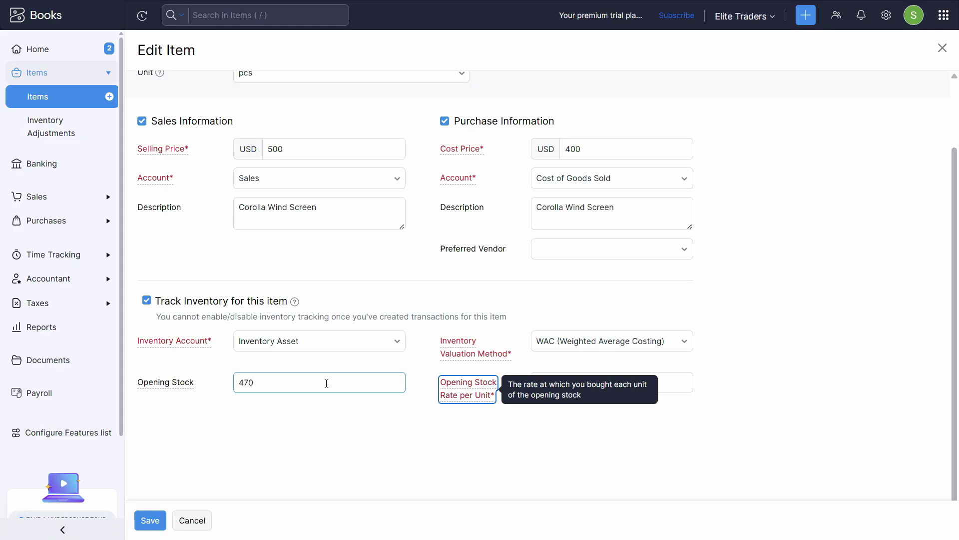
click(628, 422)
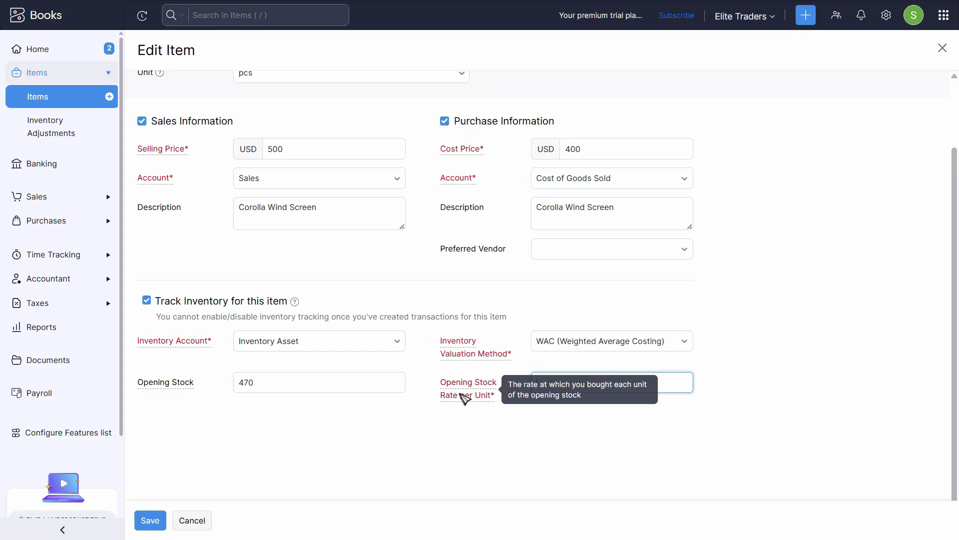
key(alt+Tab)
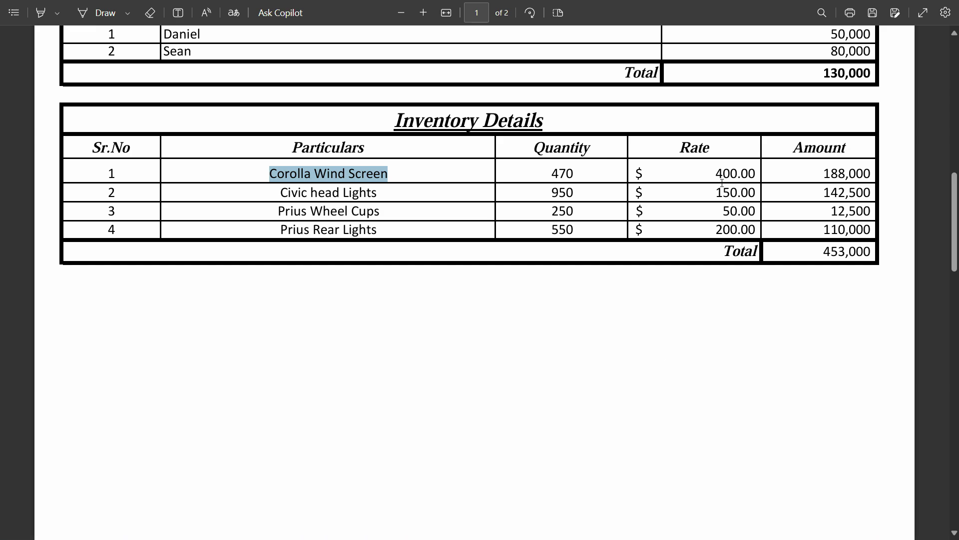
key(alt+Tab)
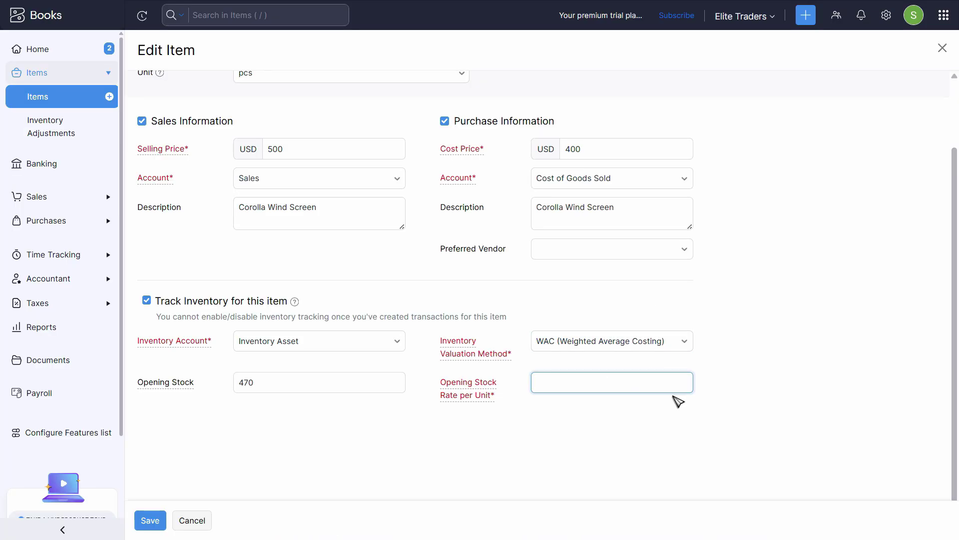
text(400)
key(Tab)
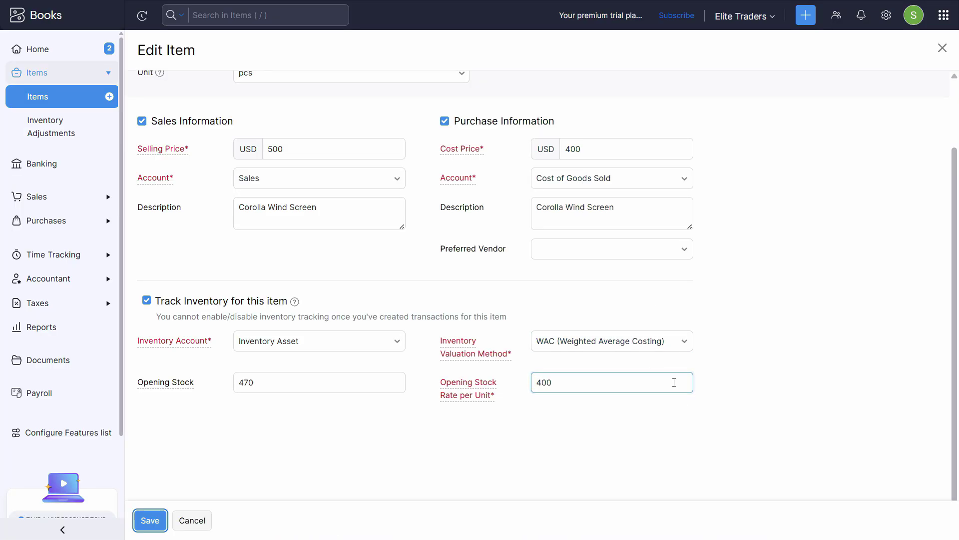
click(150, 520)
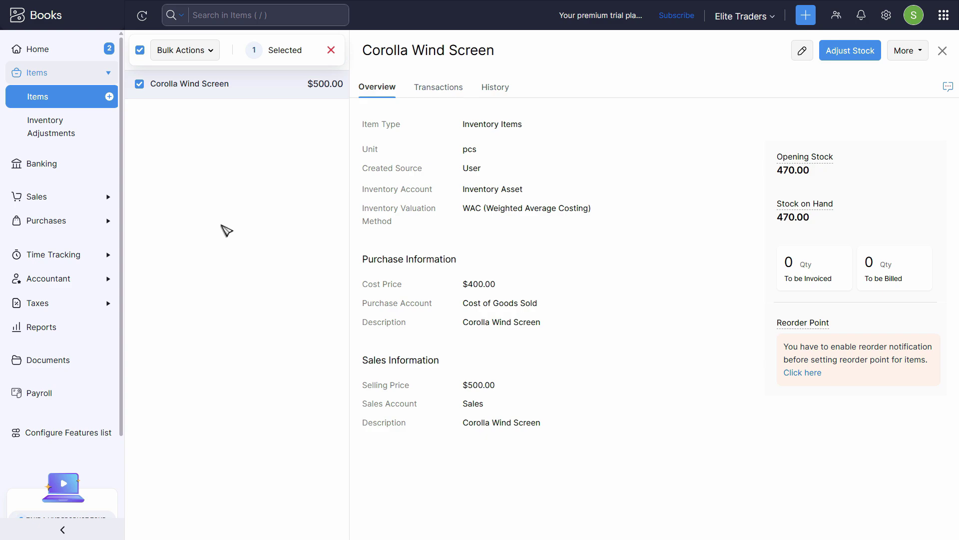
Start a new item for 'Civic head Lights' from the source sheet with unit pcs.
click(43, 99)
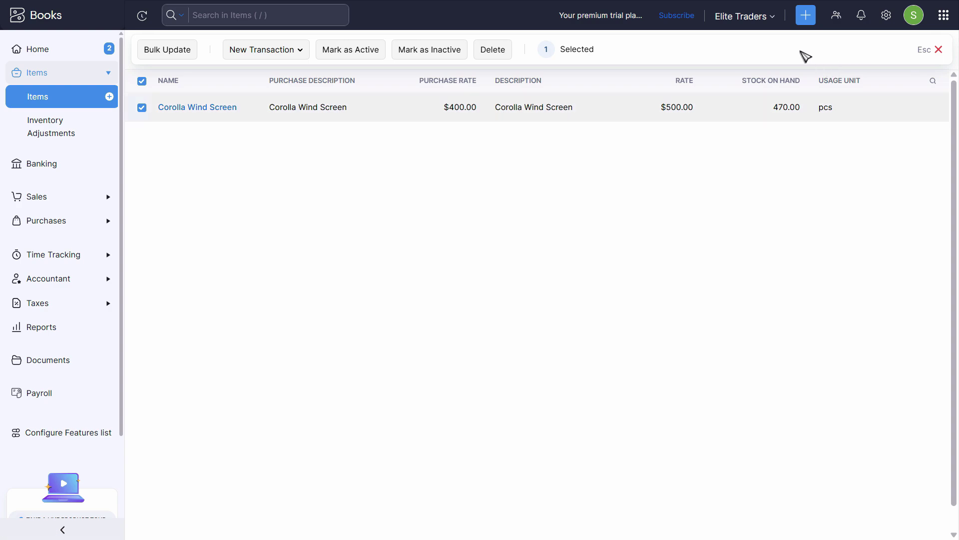
click(142, 107)
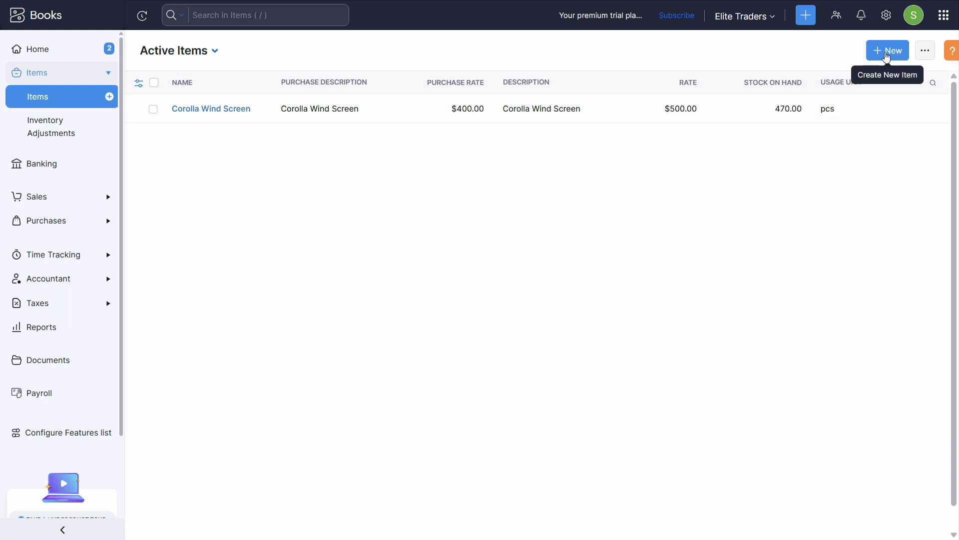
click(887, 56)
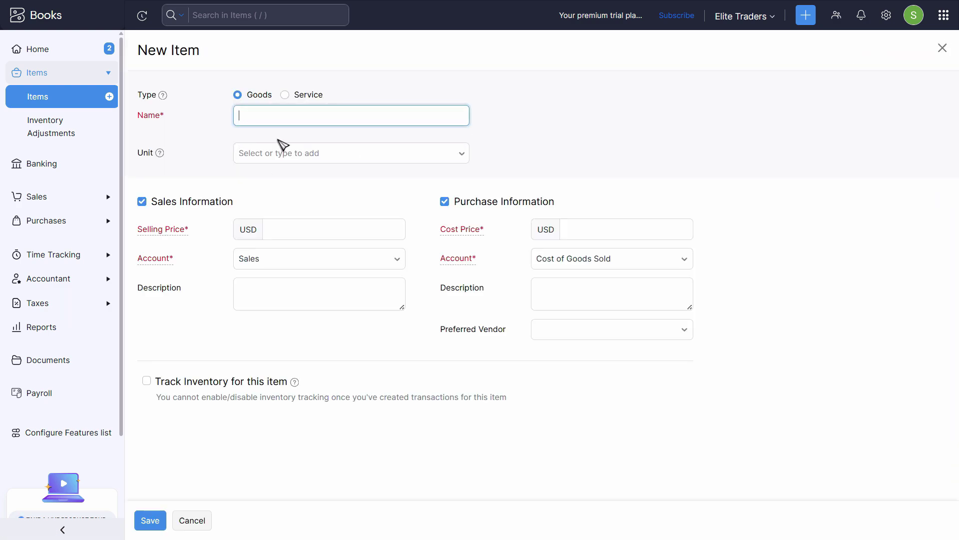
key(alt+Tab)
double_click(347, 194)
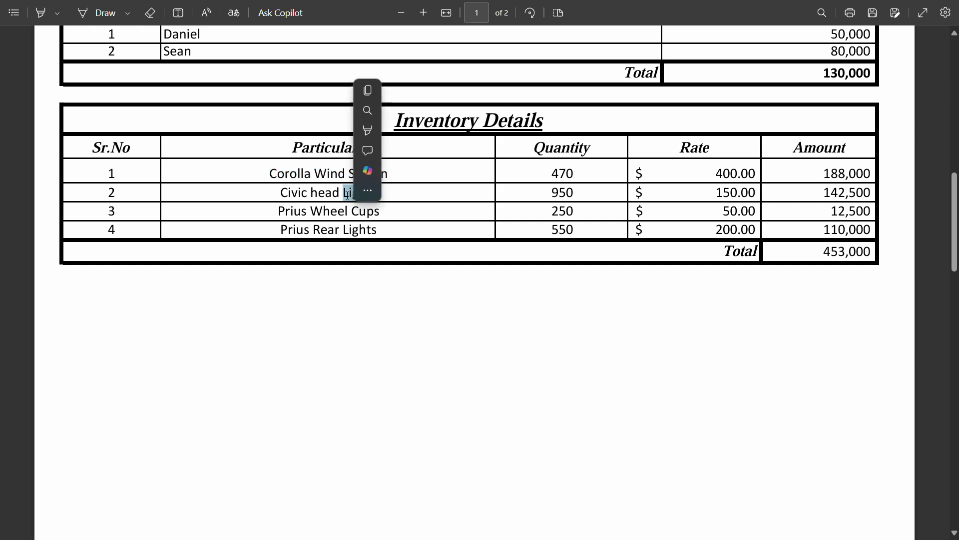
triple_click(347, 194)
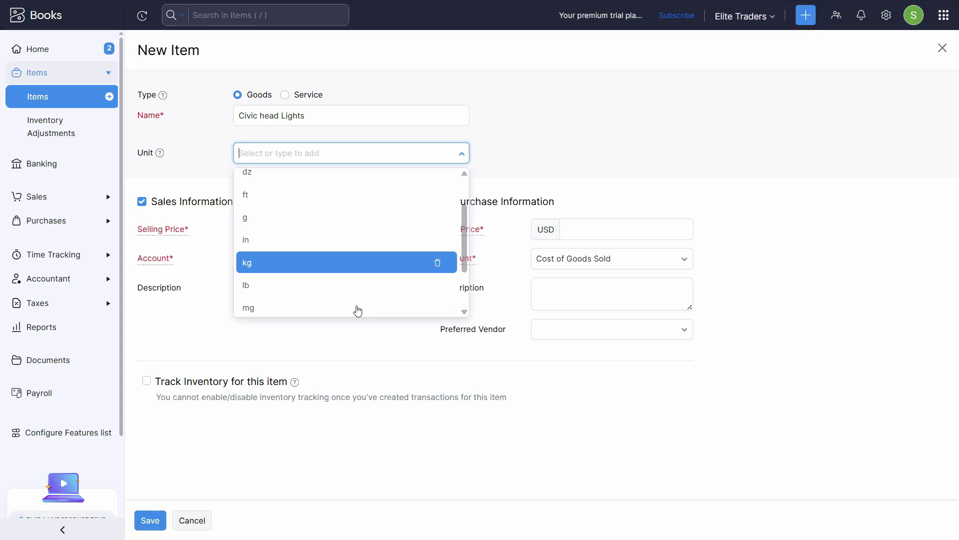
scroll(355, 310, down, 2)
click(278, 304)
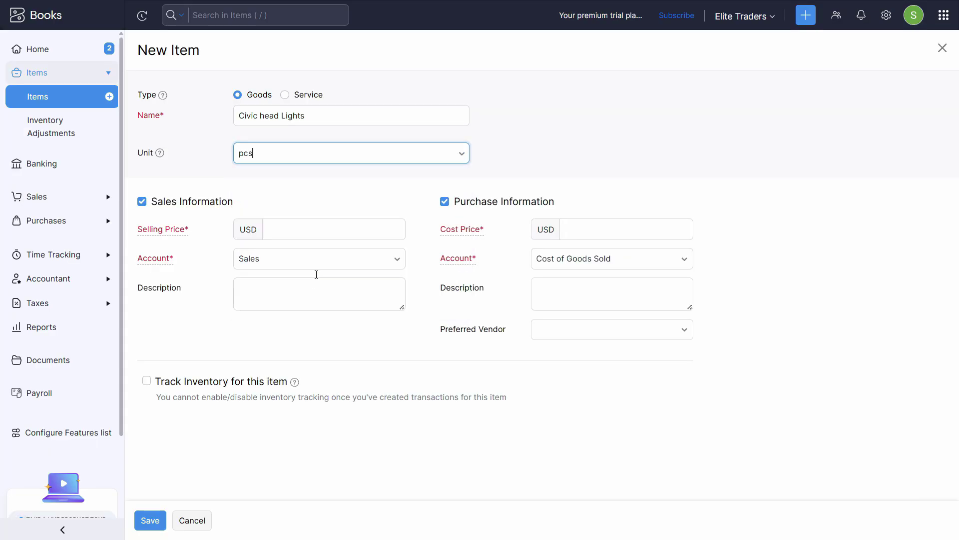
Set selling price 250 and cost price 400.
click(278, 234)
key(alt+Tab)
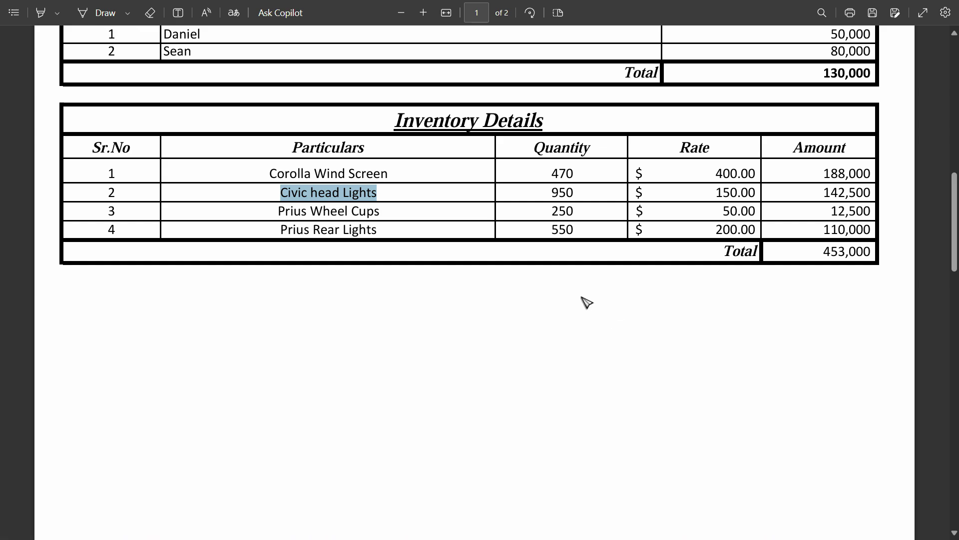
key(alt+Tab)
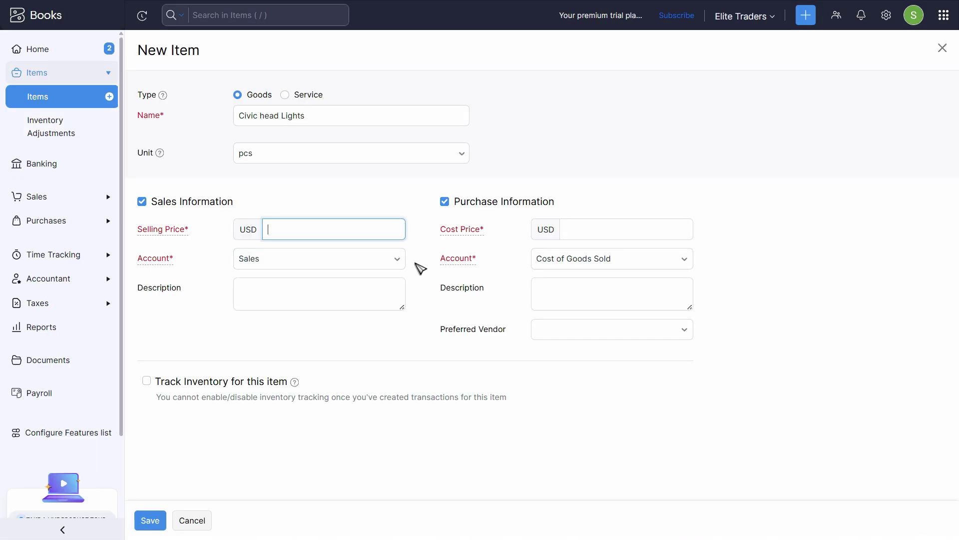
text(250)
key(Tab)
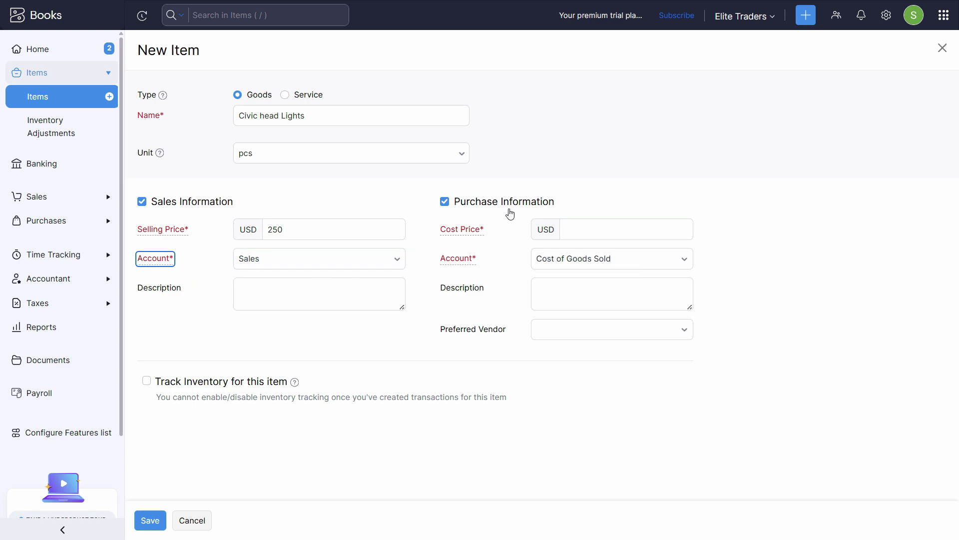
click(600, 227)
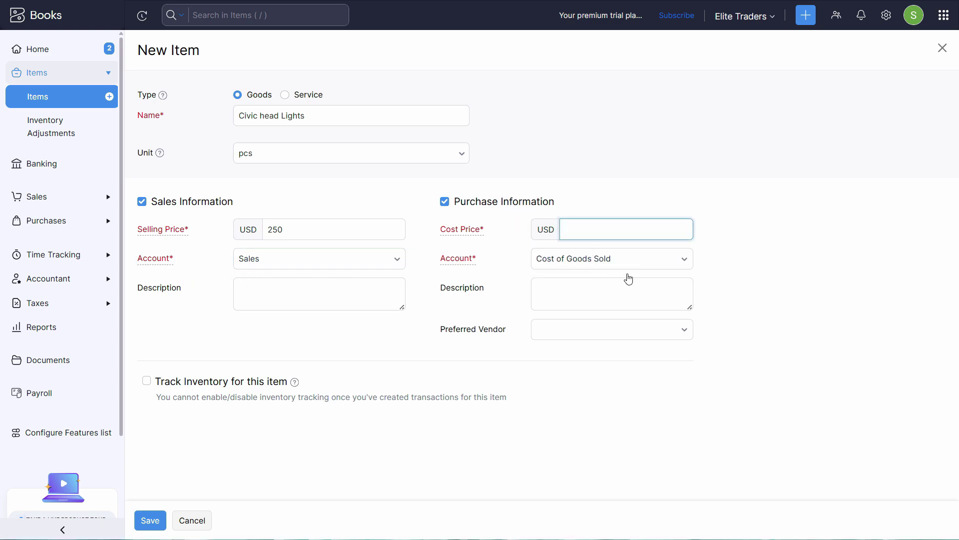
key(alt+Tab)
key(alt+Tab)
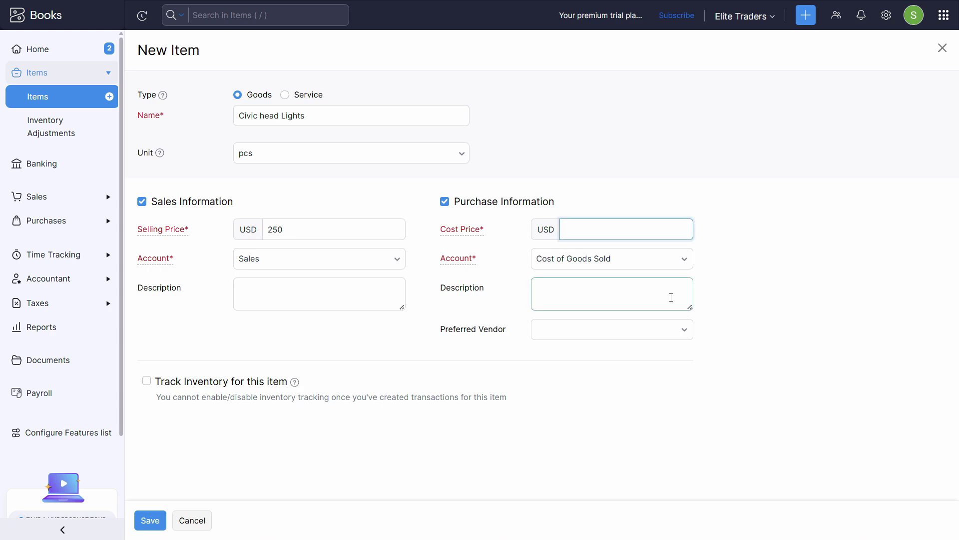
text(400)
key(Tab)
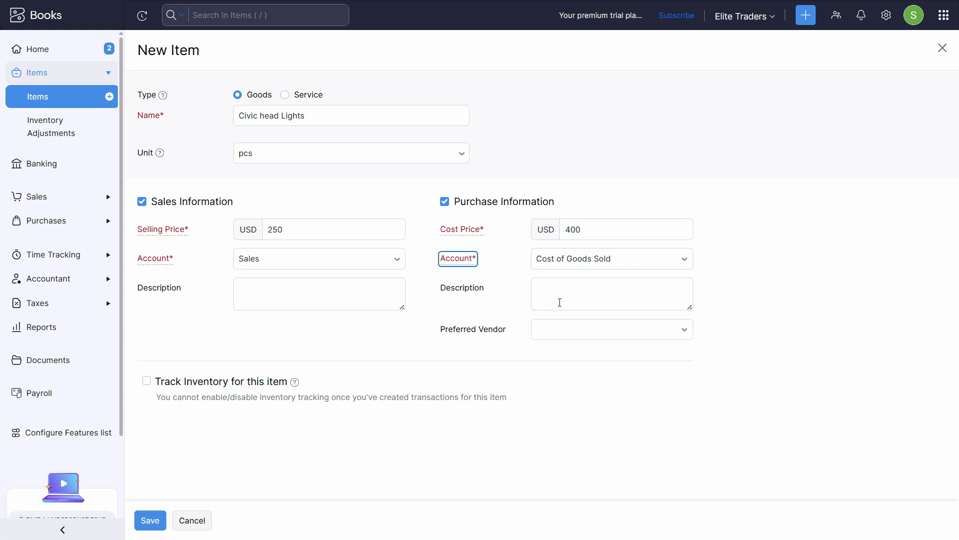
Fill both sales and purchase descriptions with 'Civic head Lights'.
click(560, 299)
click(266, 292)
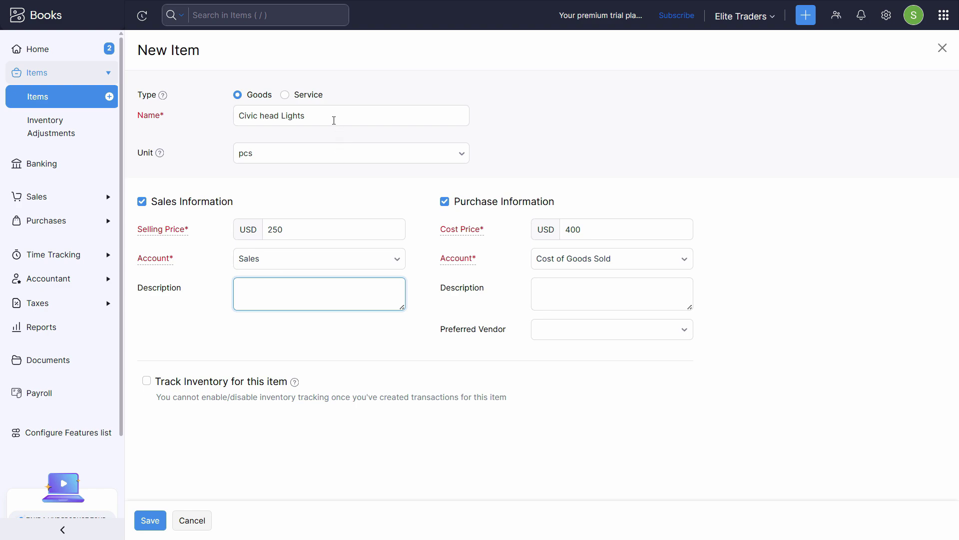
drag(334, 121, 238, 118)
key(ctrl+c)
click(278, 285)
key(ctrl+v)
click(539, 299)
key(ctrl+v)
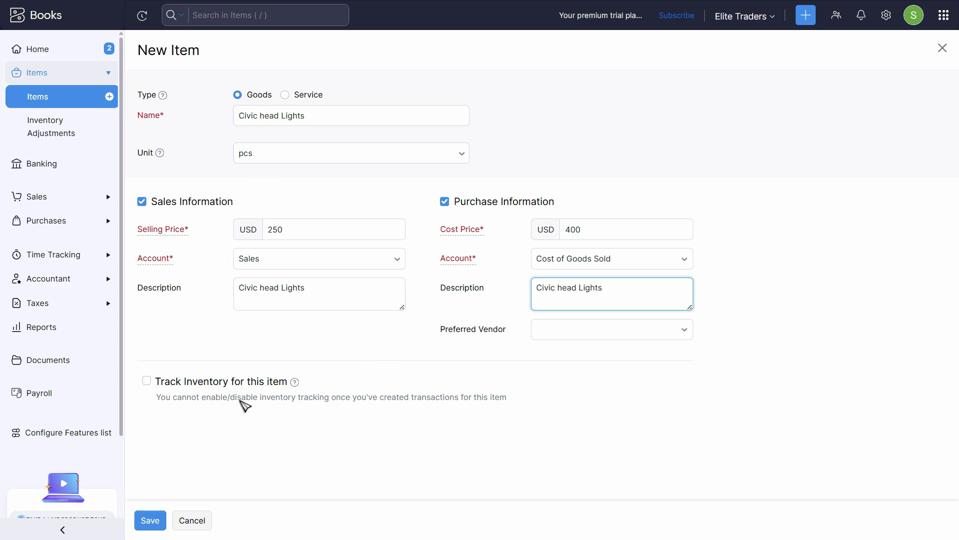
Track inventory for Civic head Lights in Inventory Asset with WAC valuation.
click(147, 382)
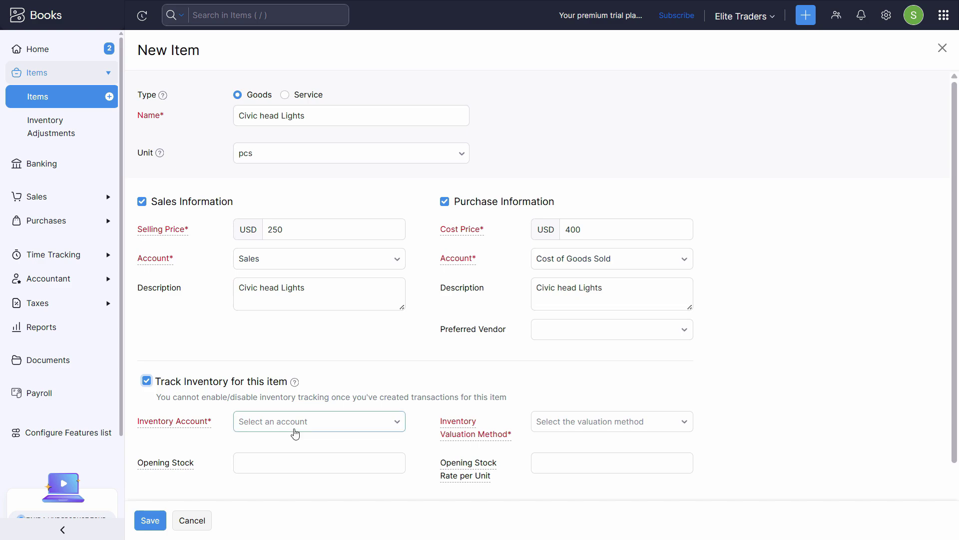
click(383, 425)
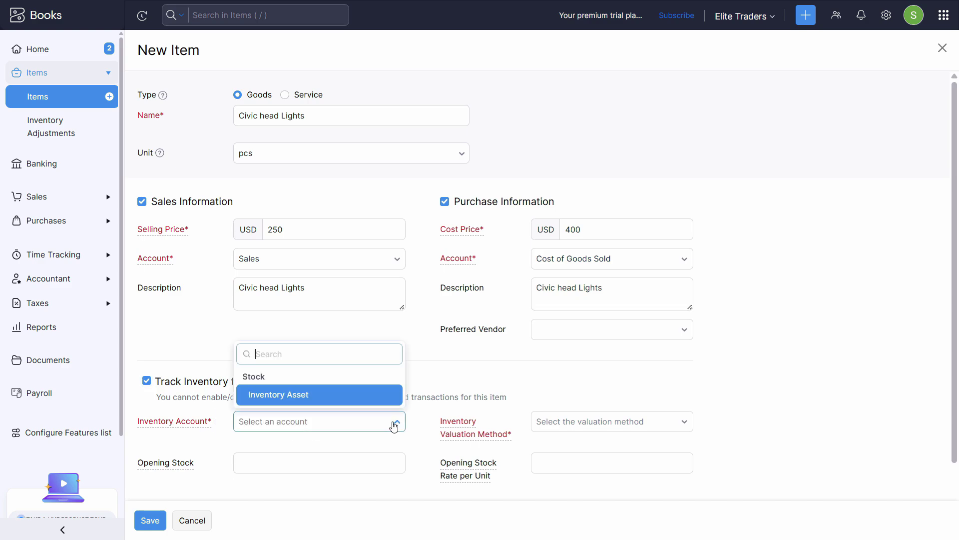
click(285, 399)
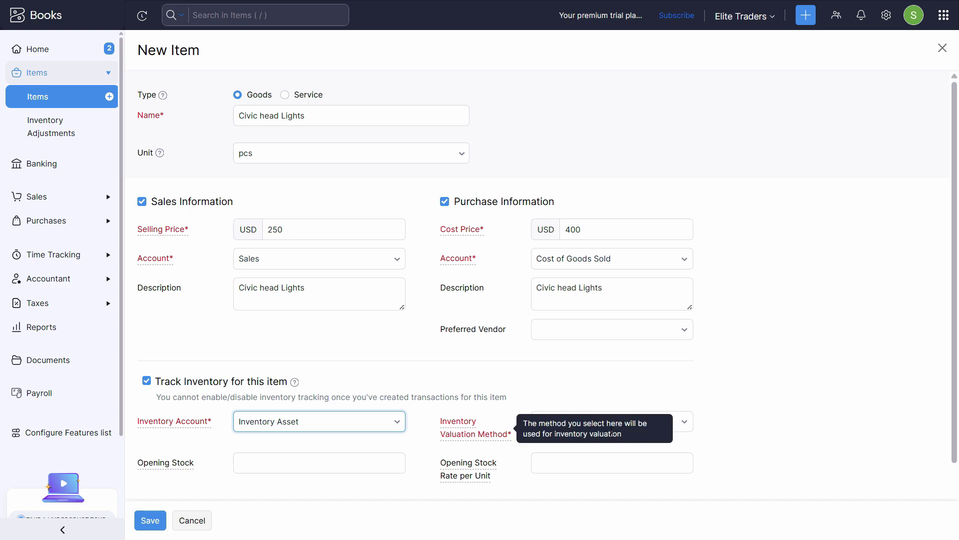
click(640, 429)
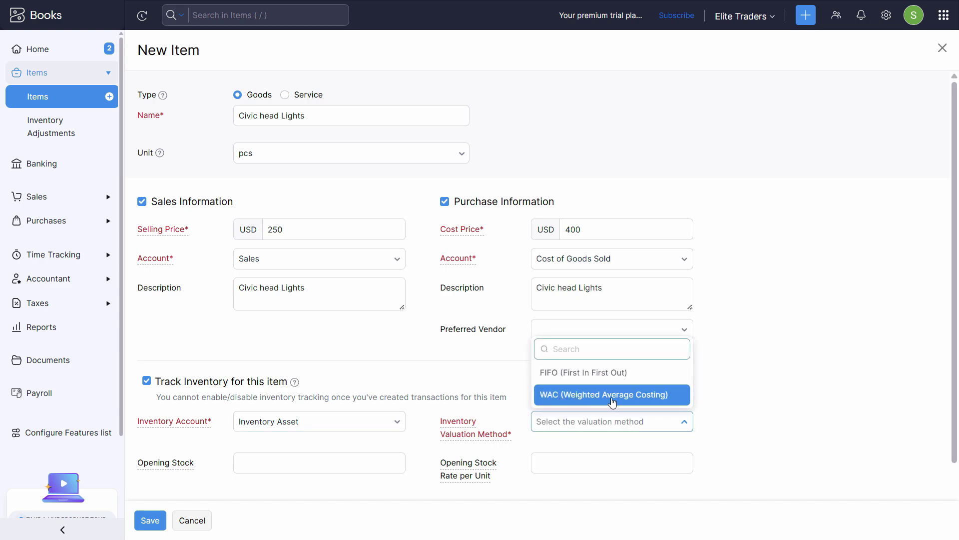
click(560, 394)
Enter opening stock 950 at 150 per unit and save the item.
click(333, 463)
key(alt+Tab)
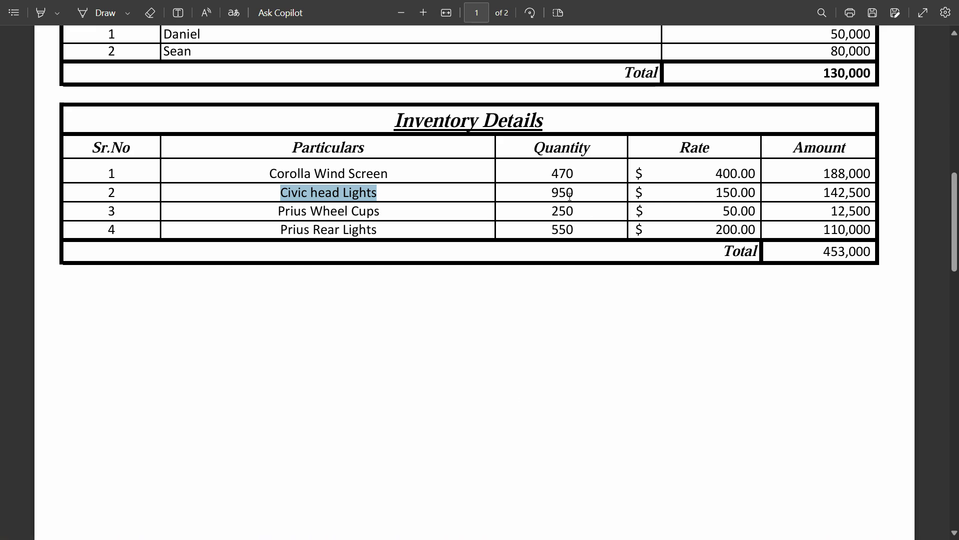
key(alt+Tab)
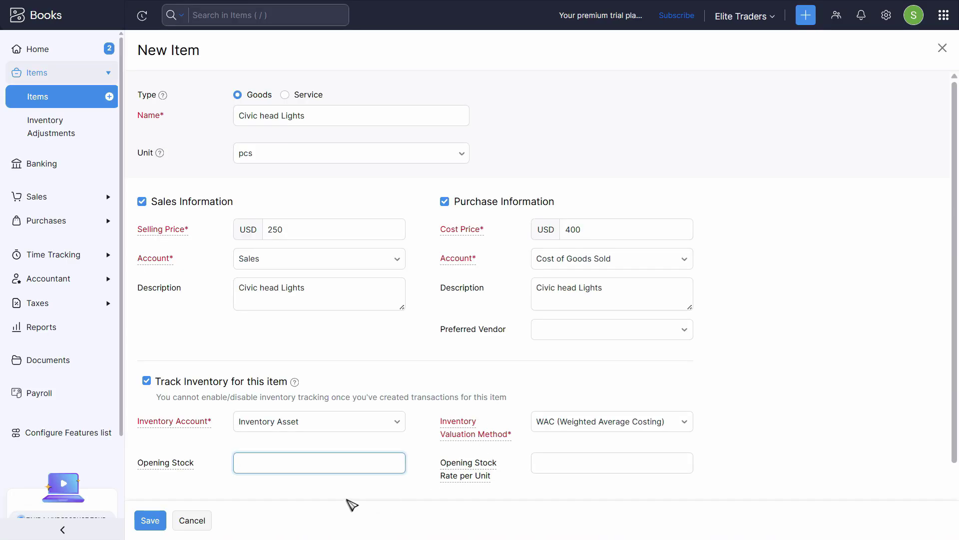
key(Tab)
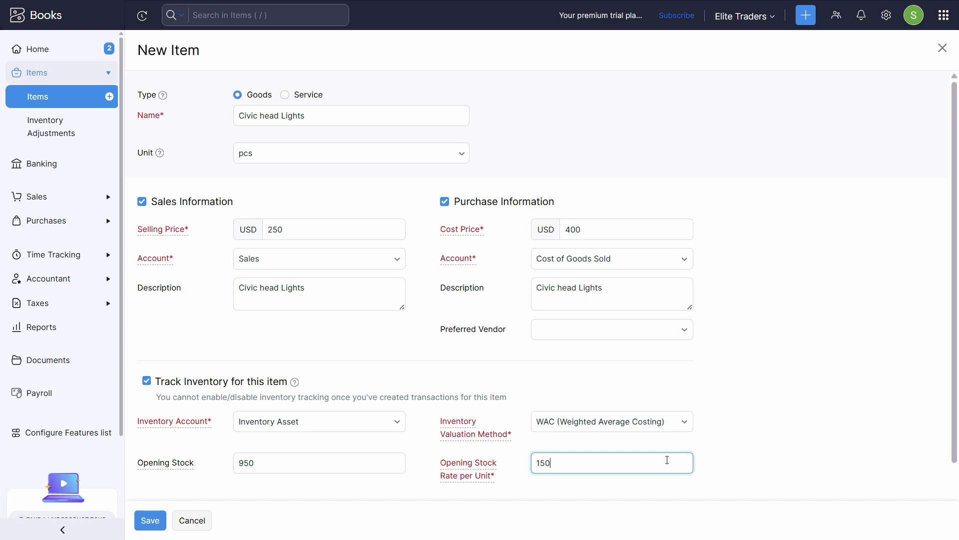
text(150)
click(151, 520)
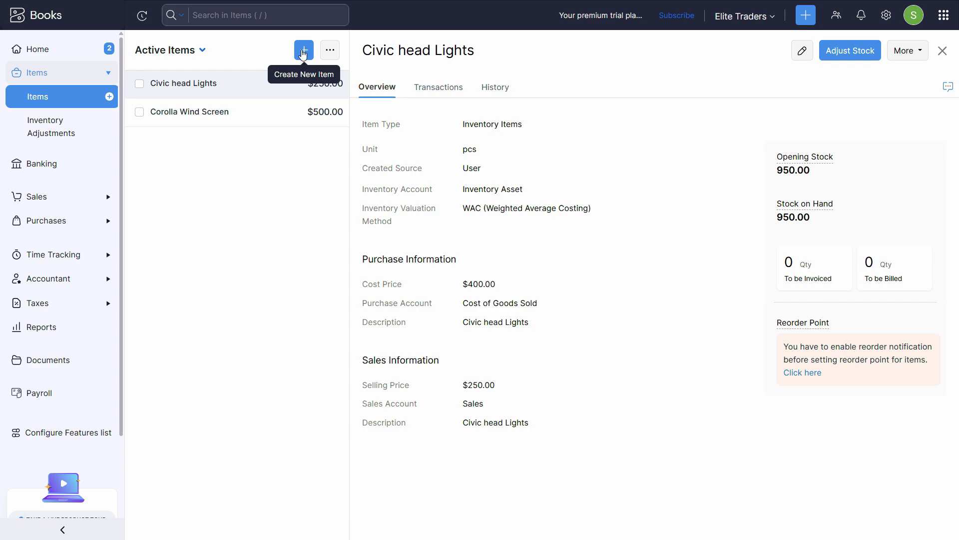
Create a new item named Prius Wheel Cups, copied from the PDF, with unit pcs.
click(304, 51)
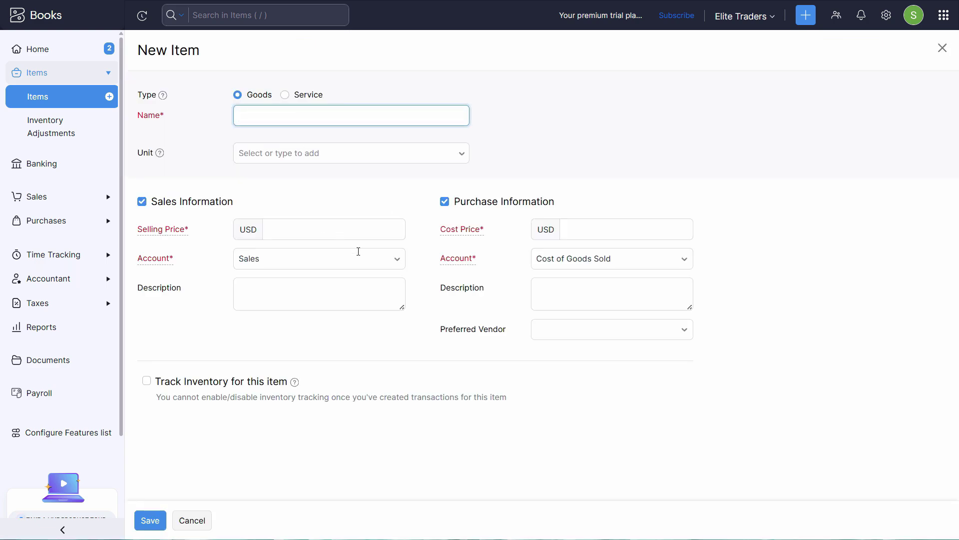
key(alt+Tab)
double_click(366, 211)
triple_click(347, 210)
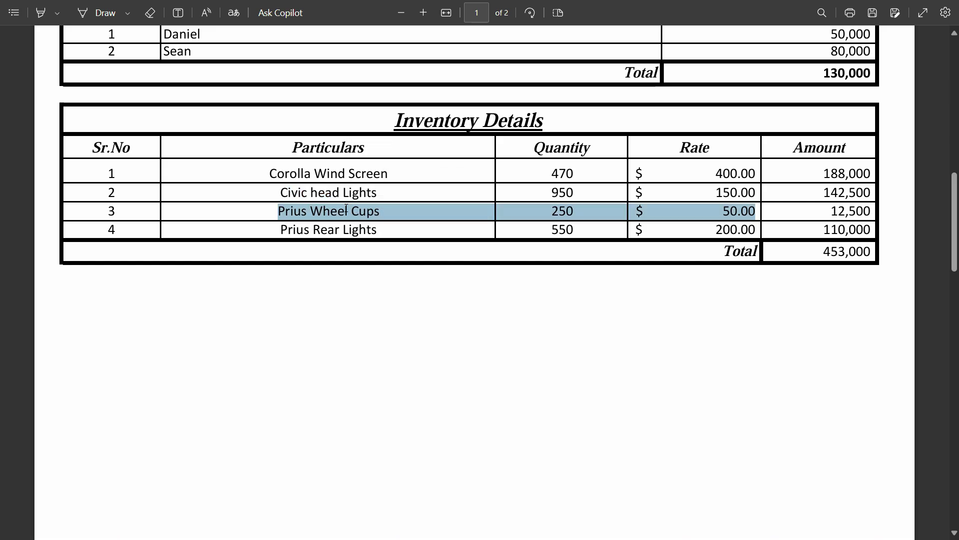
drag(376, 210, 283, 213)
key(ctrl+c)
key(alt+Tab)
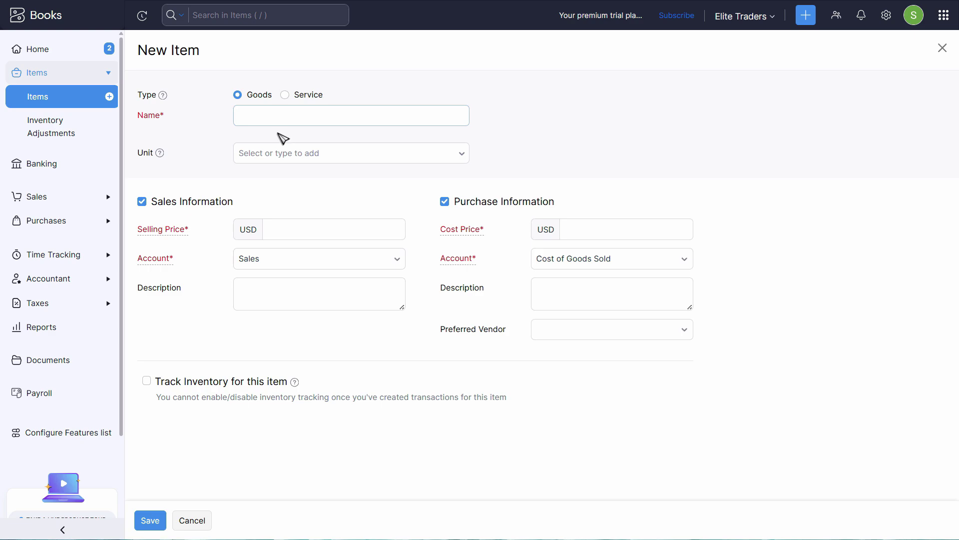
click(285, 118)
key(ctrl+v)
click(349, 150)
scroll(310, 289, down, 3)
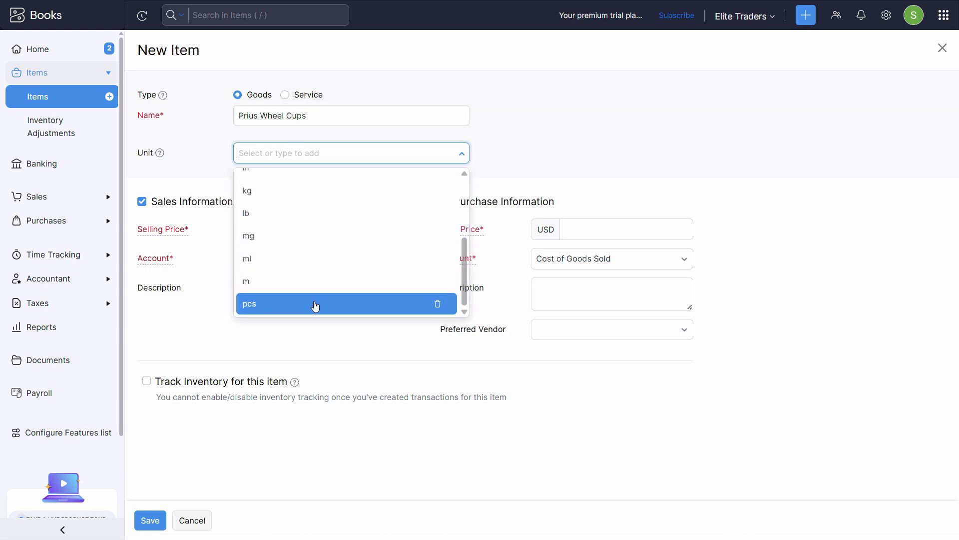
click(274, 305)
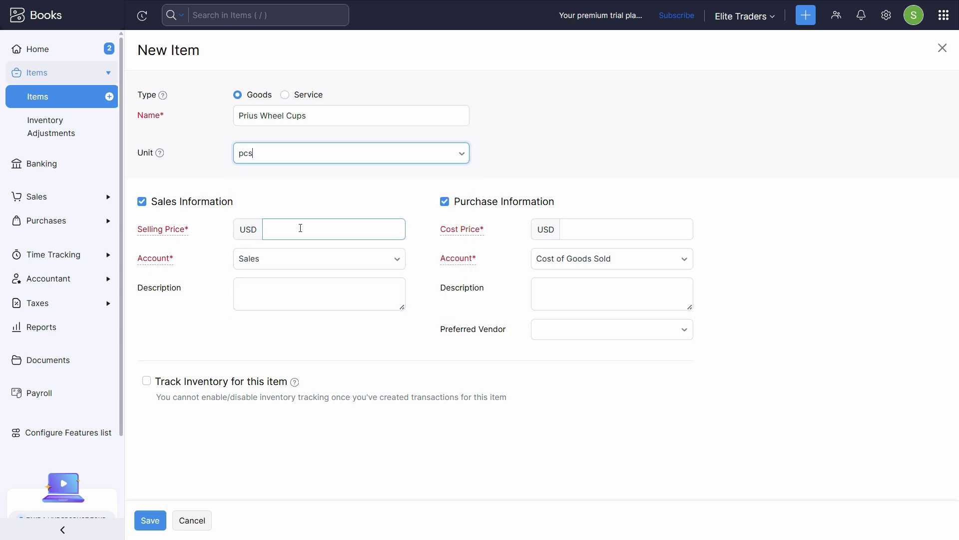
Set the selling price to 70 and use the item name as the sales description.
click(300, 228)
key(alt+Tab)
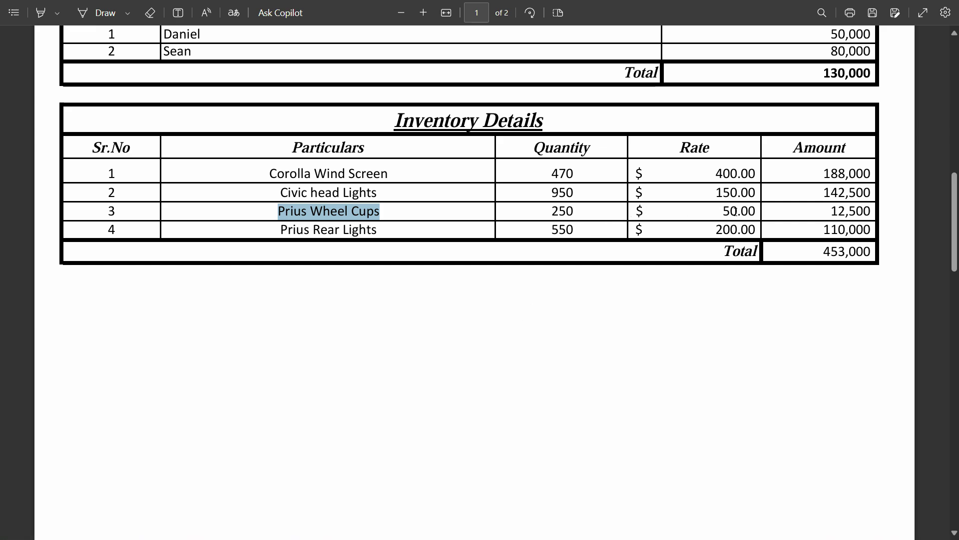
key(alt+Tab)
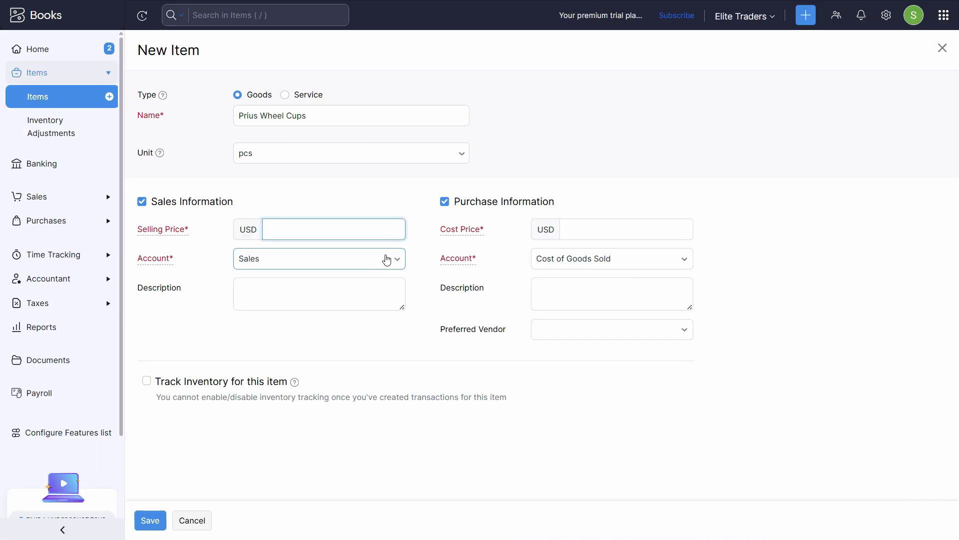
key(alt+Tab)
key(alt+Tab)
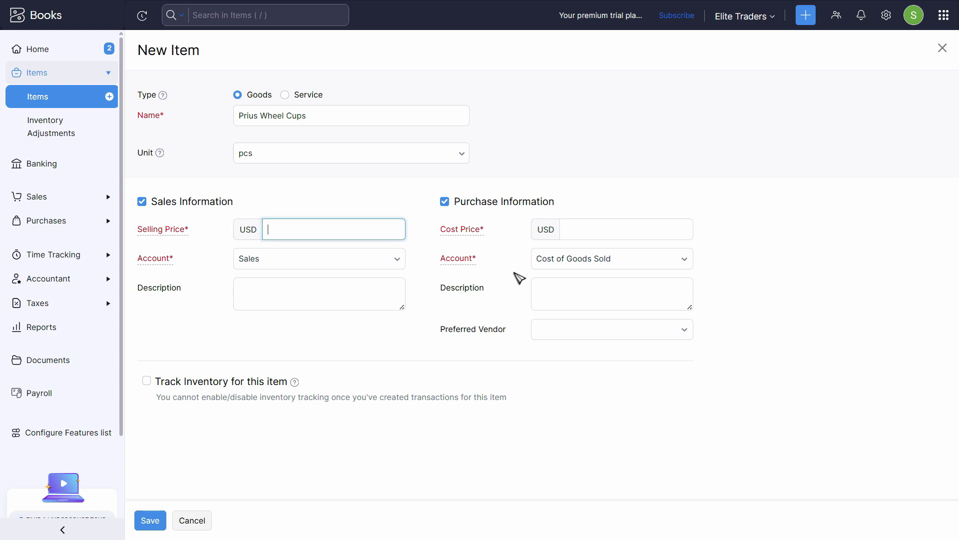
text(70)
key(Tab)
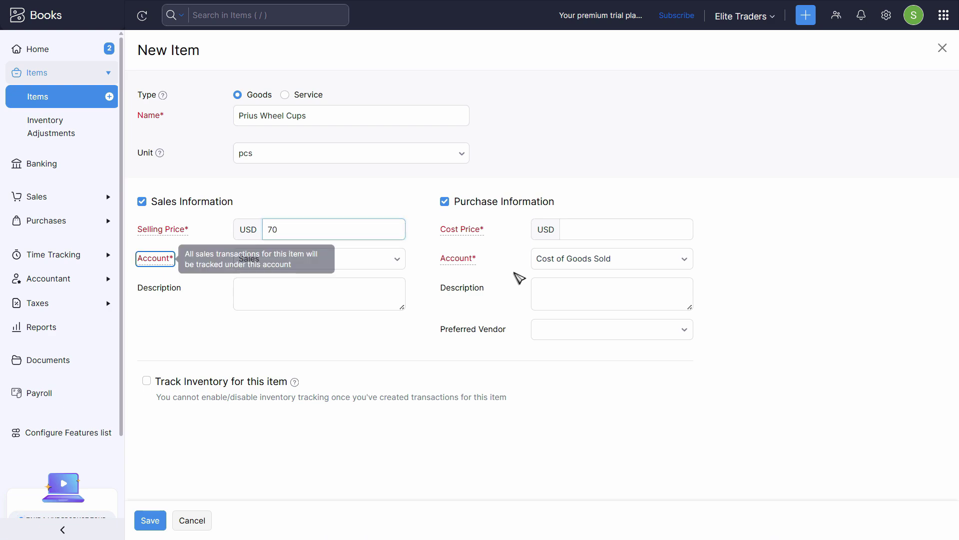
key(Tab)
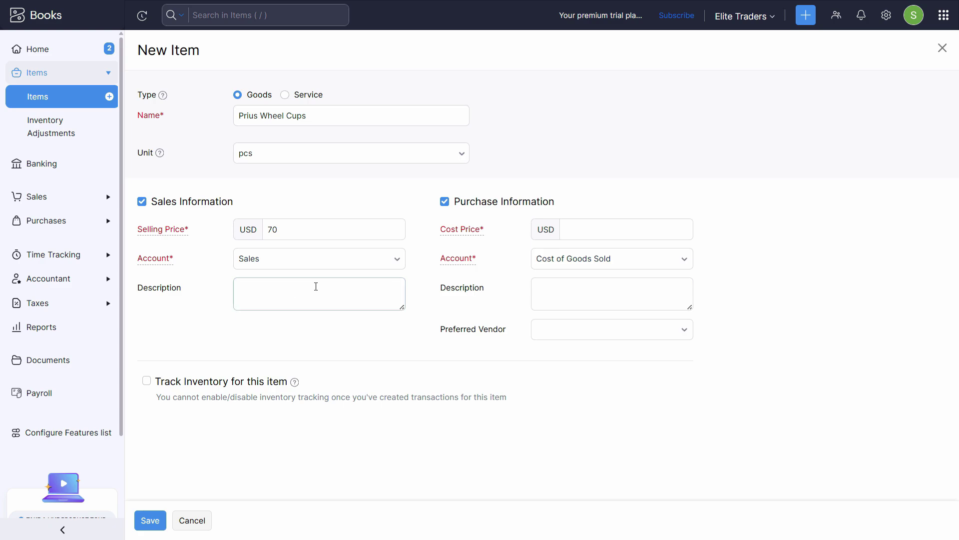
key(shift+Tab)
key(shift+Tab)
key(shift+Tab)
key(shift+Tab)
key(shift+Tab)
key(shift+Tab)
key(ctrl+c)
click(299, 296)
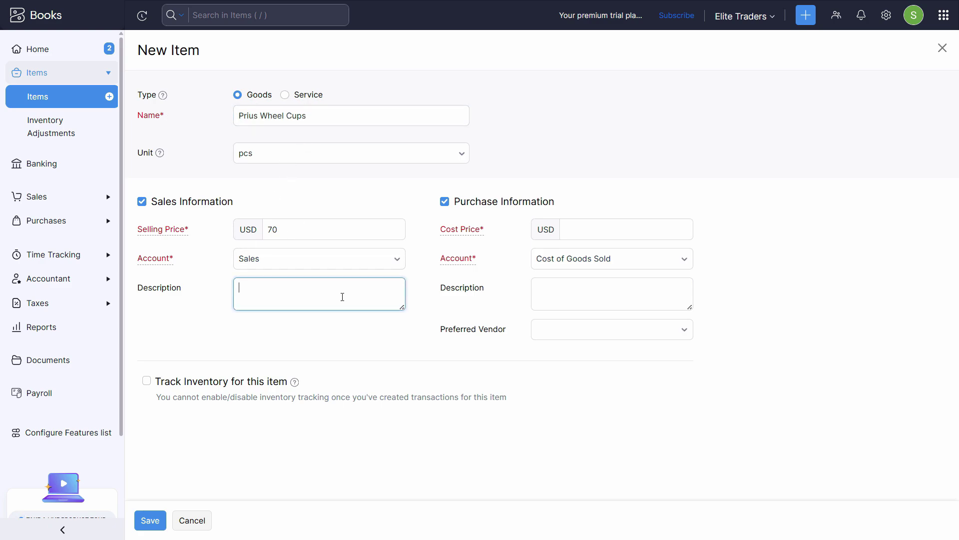
key(ctrl+v)
Set the cost price to 50 and paste the item name as the purchase description.
key(alt+Tab)
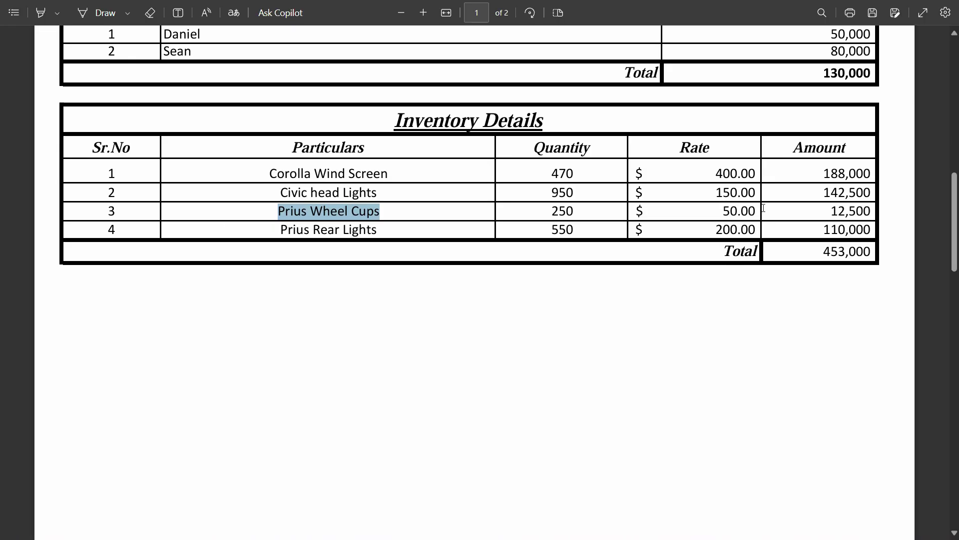
key(alt+Tab)
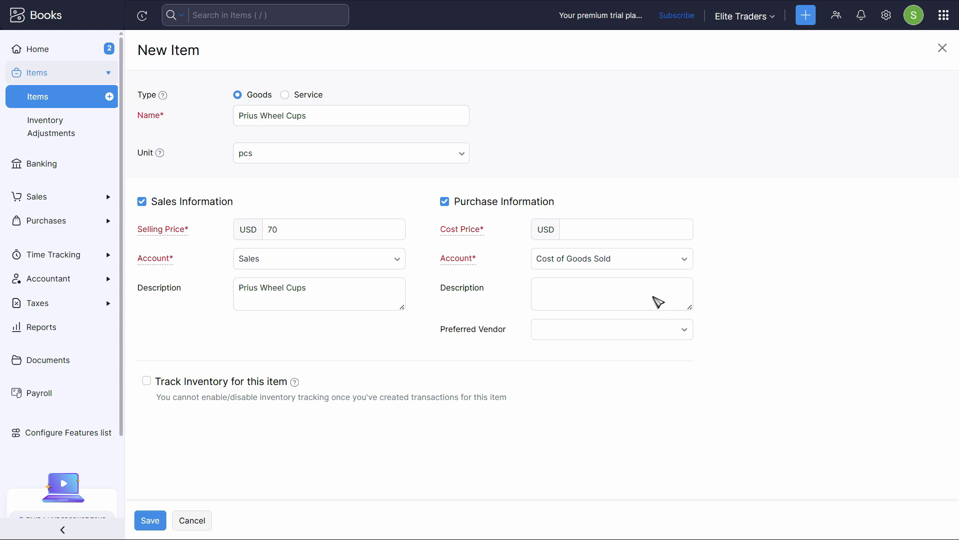
click(626, 234)
text(50)
key(Tab)
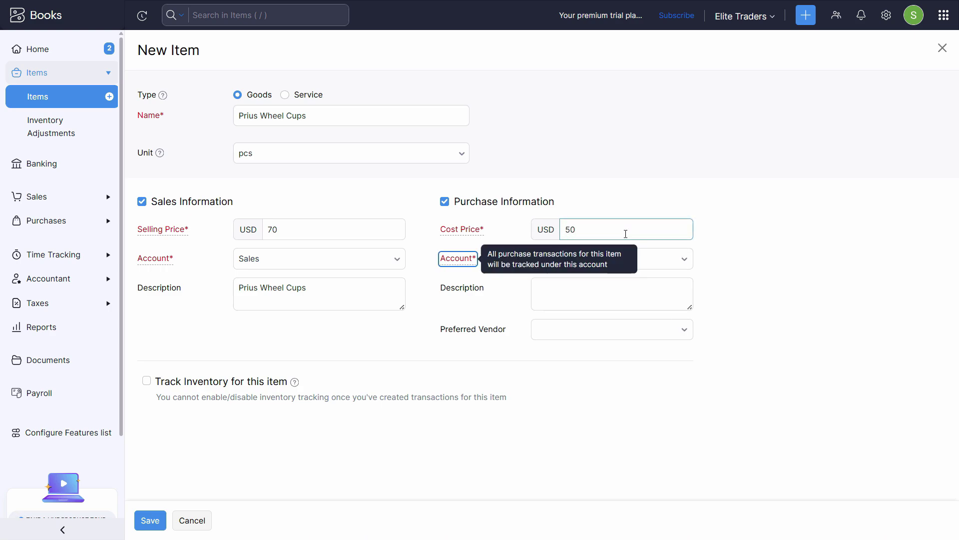
click(617, 289)
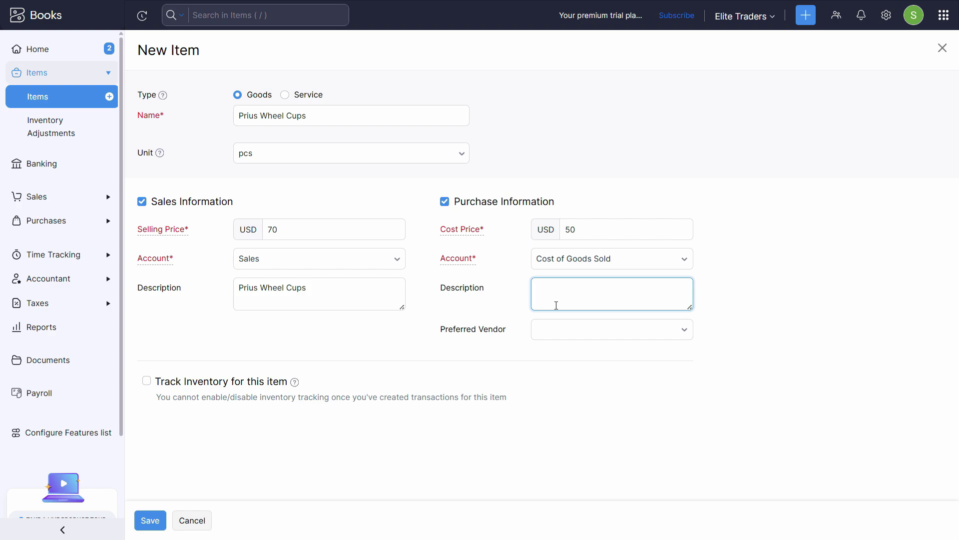
key(ctrl+v)
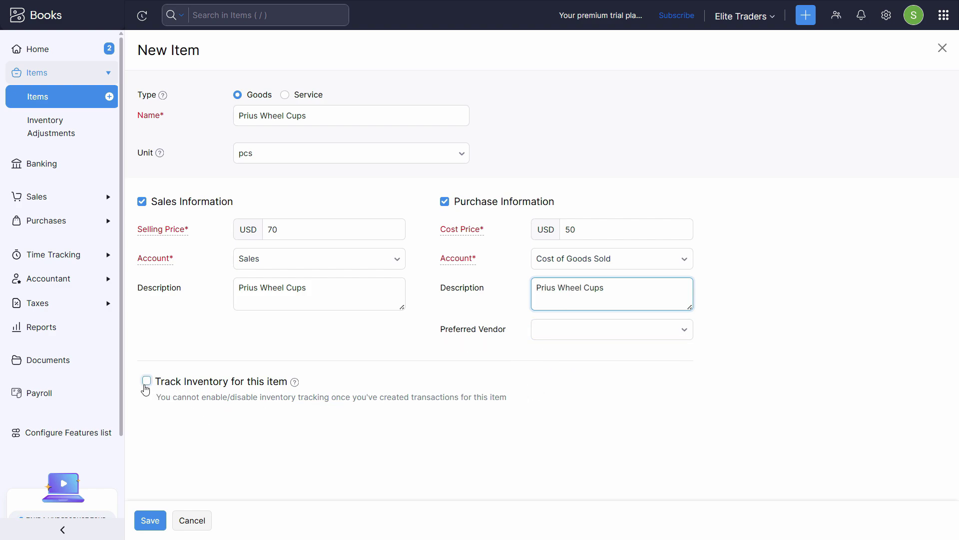
Track inventory under the Inventory Asset account with opening stock of 250.
click(147, 382)
scroll(370, 421, down, 2)
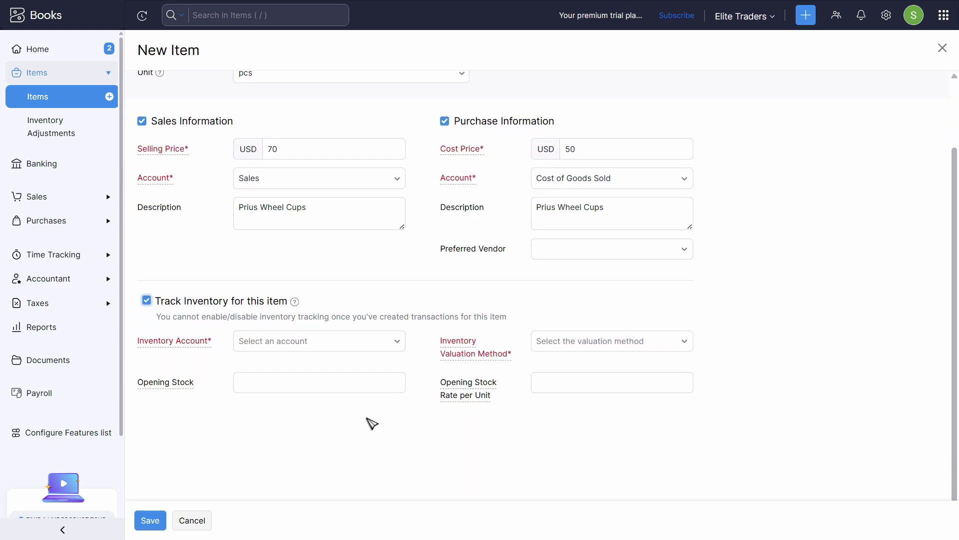
click(295, 347)
click(274, 408)
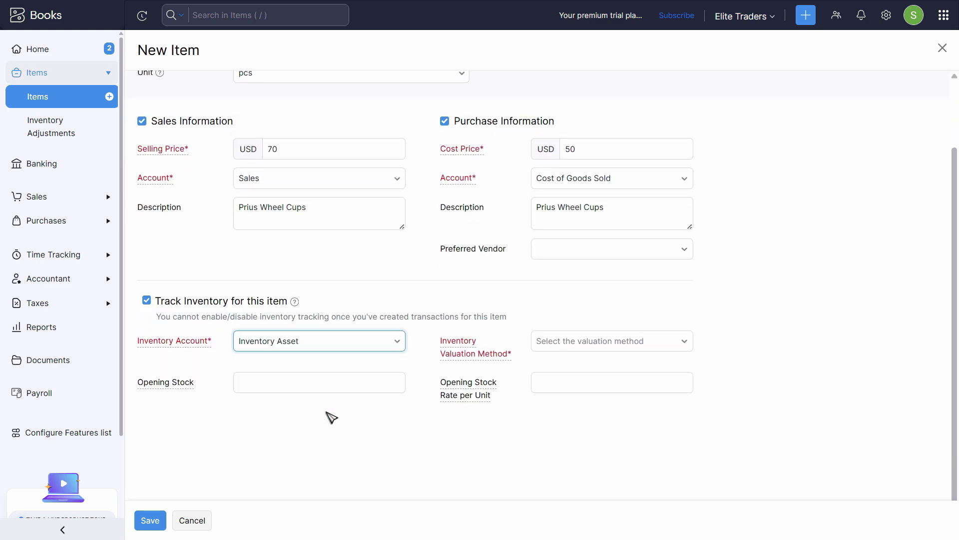
click(267, 381)
key(alt+Tab)
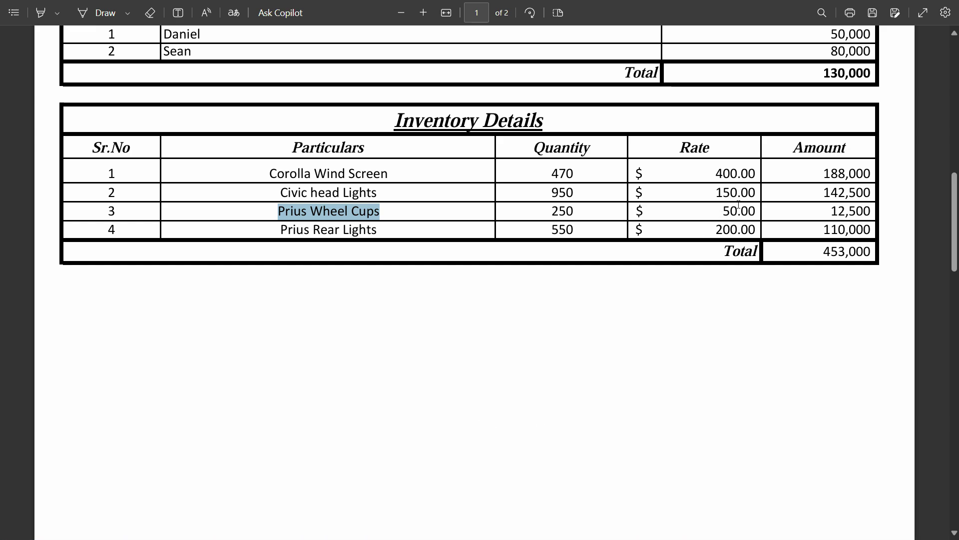
key(alt+Tab)
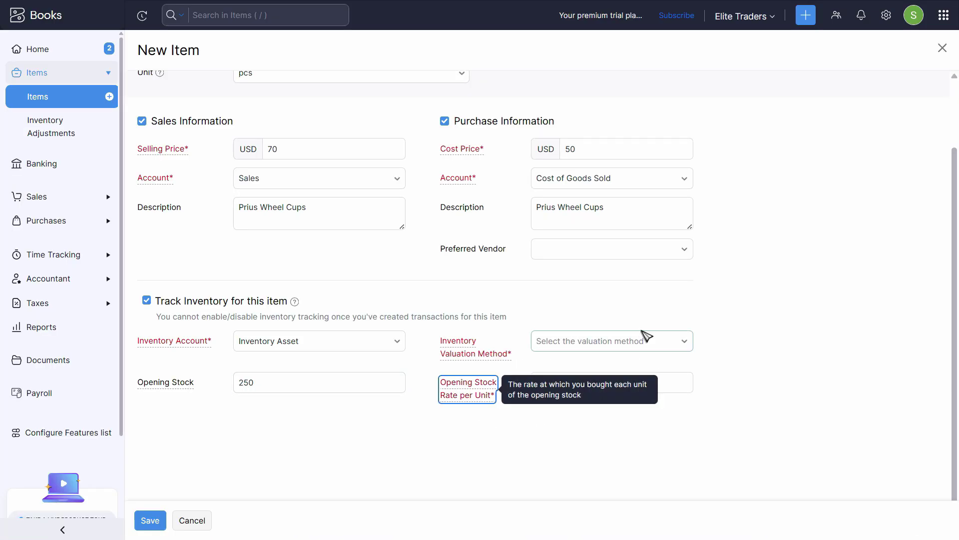
Choose WAC valuation, set the opening stock rate to 50, and save the item.
click(617, 345)
click(622, 415)
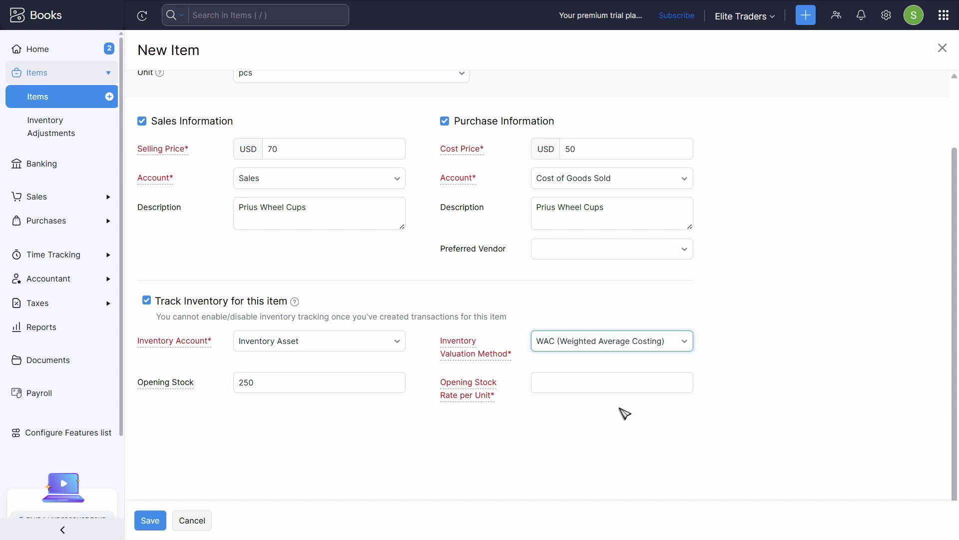
key(Tab)
key(alt+Tab)
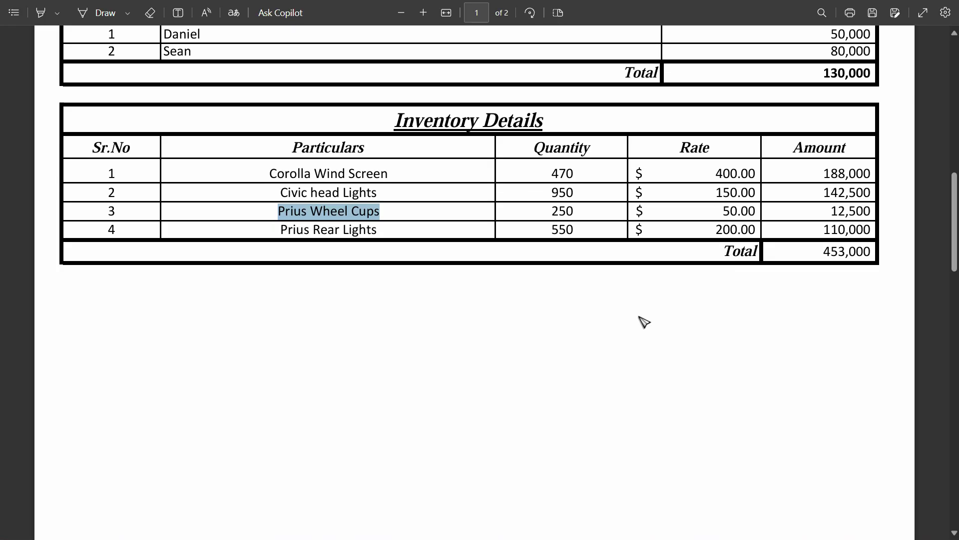
key(alt+Tab)
click(589, 389)
text(50)
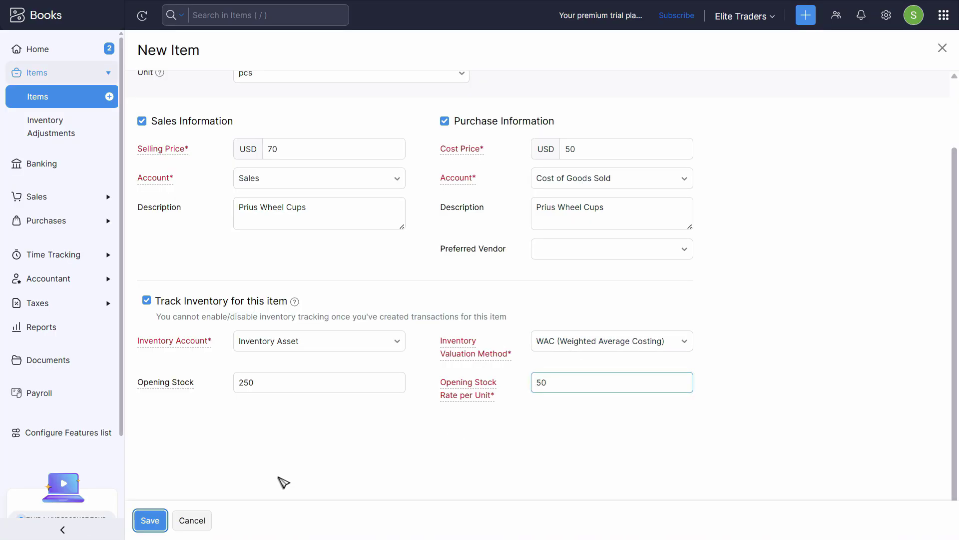
click(150, 520)
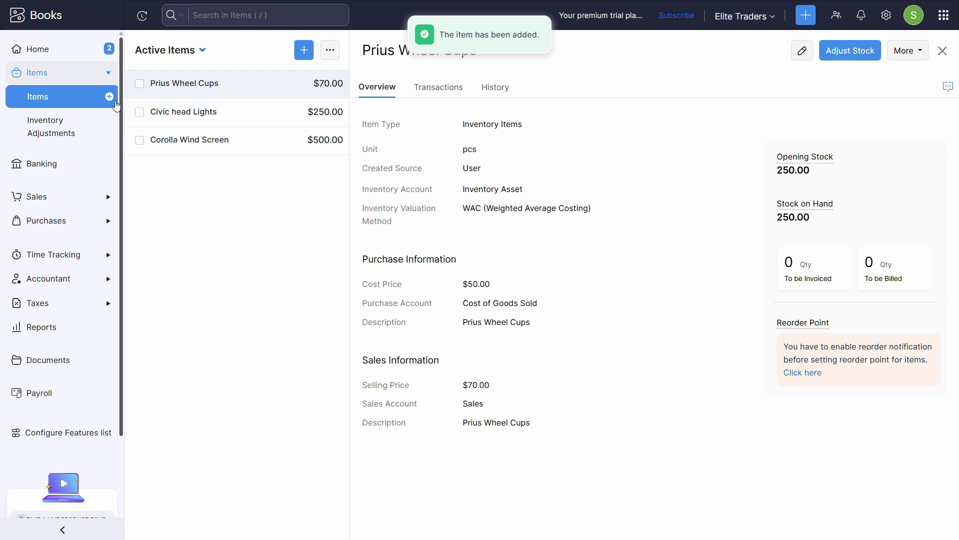
Create a new item named Prius Rear Lights, copied from the PDF, with unit pcs.
click(305, 50)
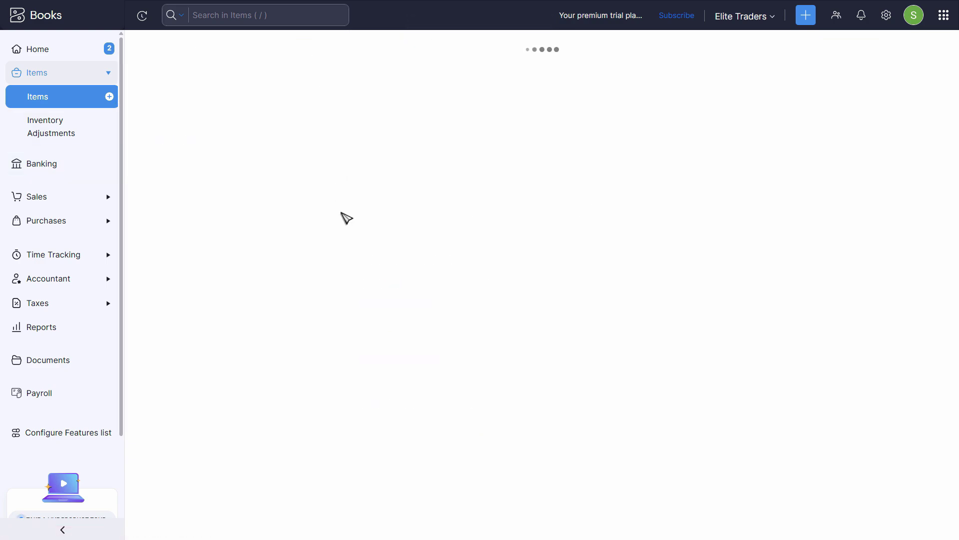
key(alt+Tab)
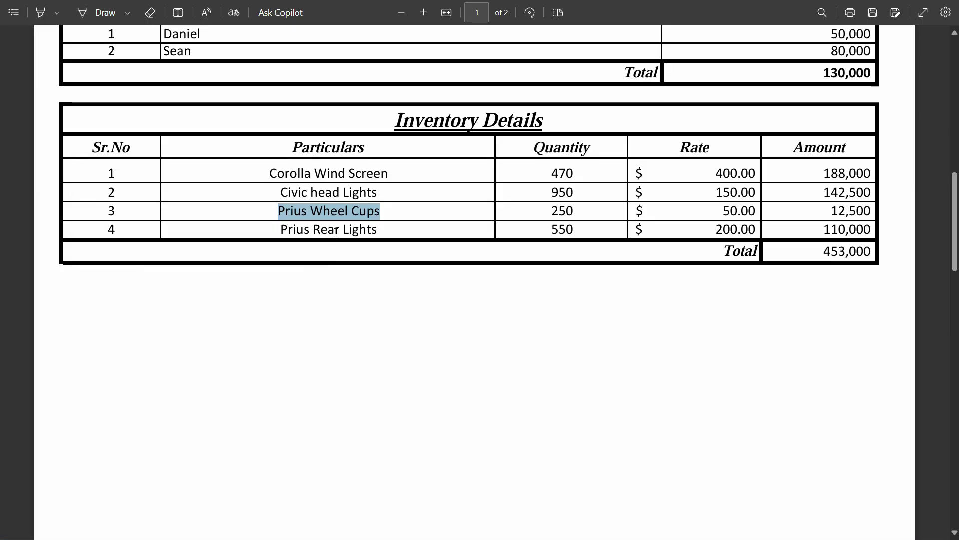
triple_click(377, 231)
key(ctrl+c)
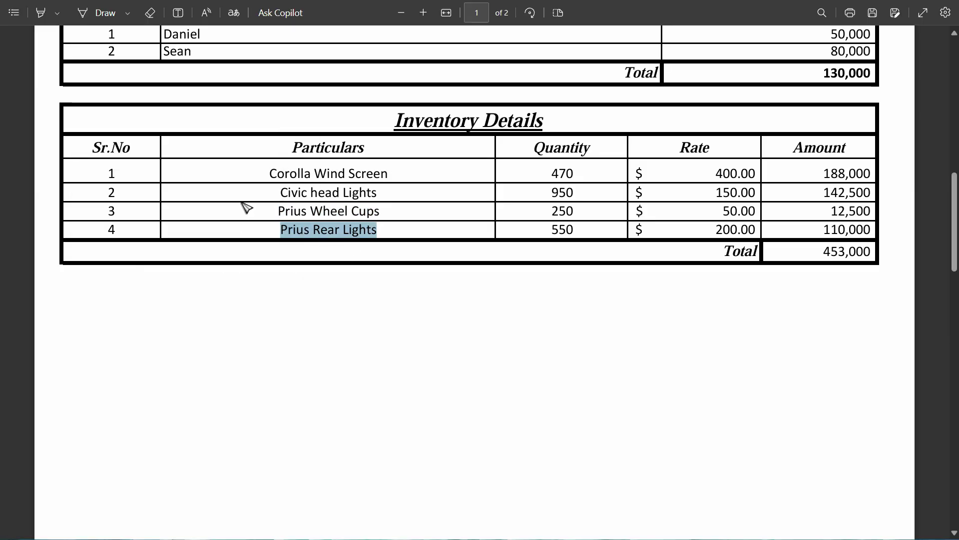
key(alt+Tab)
key(ctrl+v)
click(278, 153)
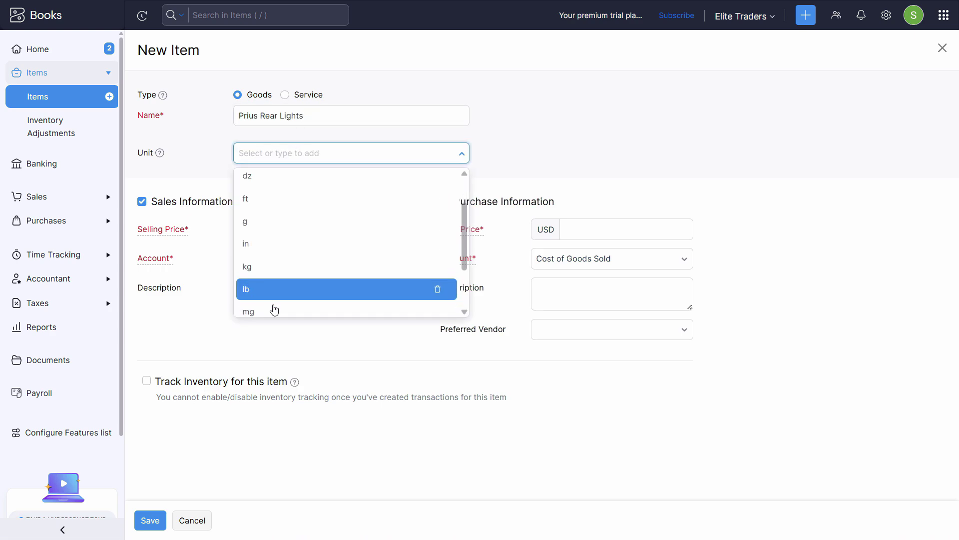
click(268, 310)
key(Tab)
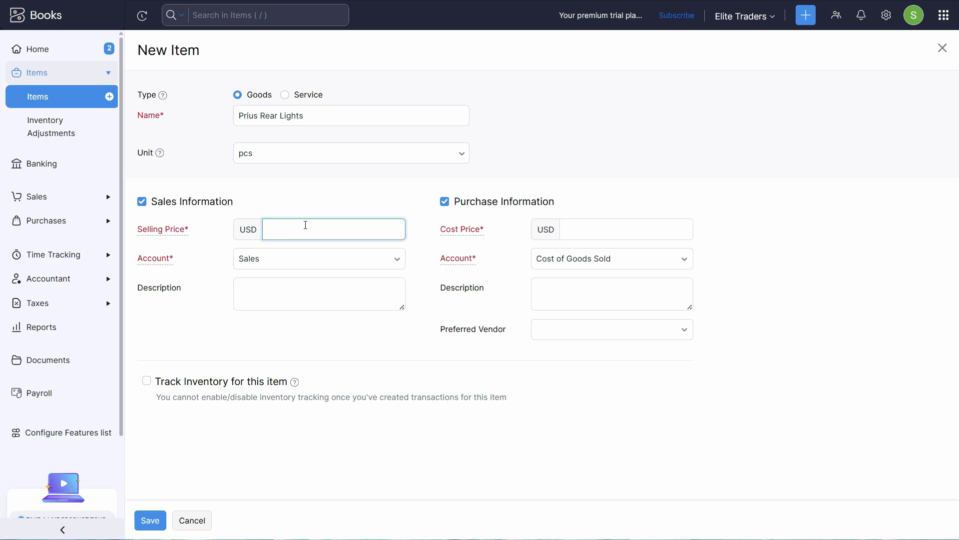
Enter a selling price of 650 and a cost price of 200 for Prius Rear Lights.
key(alt+Tab)
key(alt+Tab)
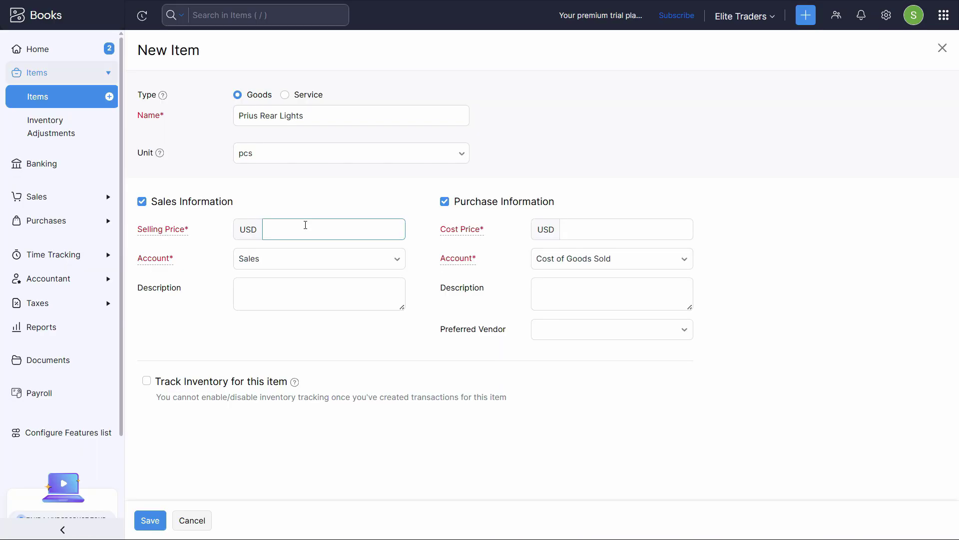
text(650)
key(Tab)
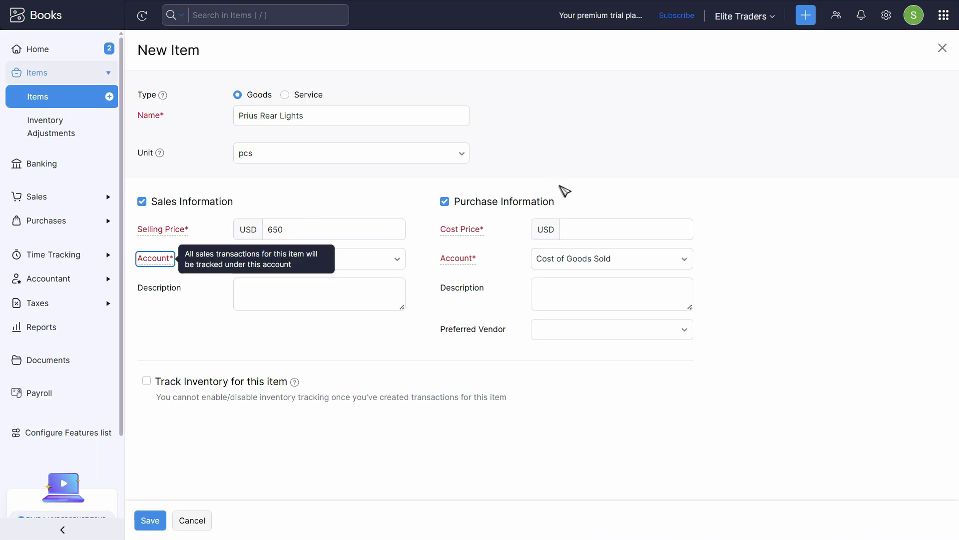
click(348, 272)
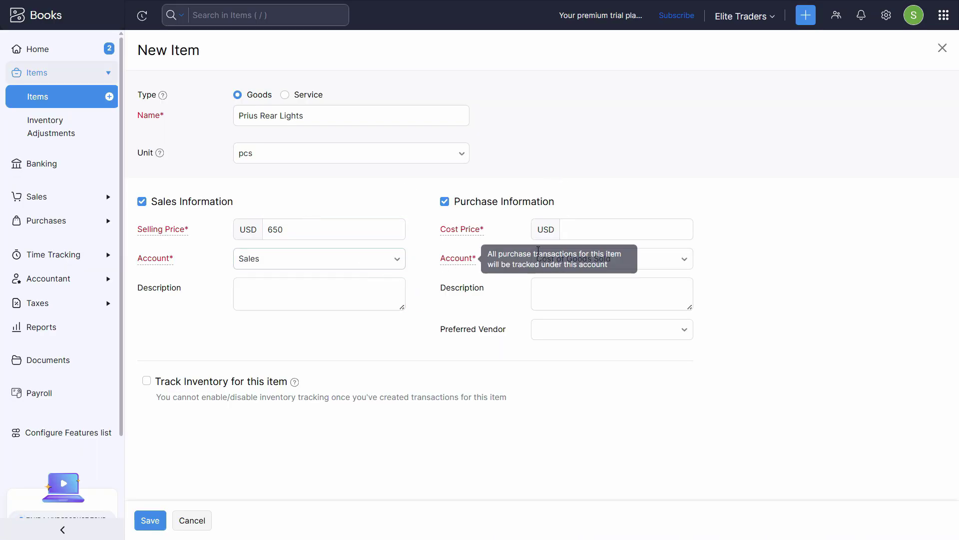
click(569, 229)
key(alt+Tab)
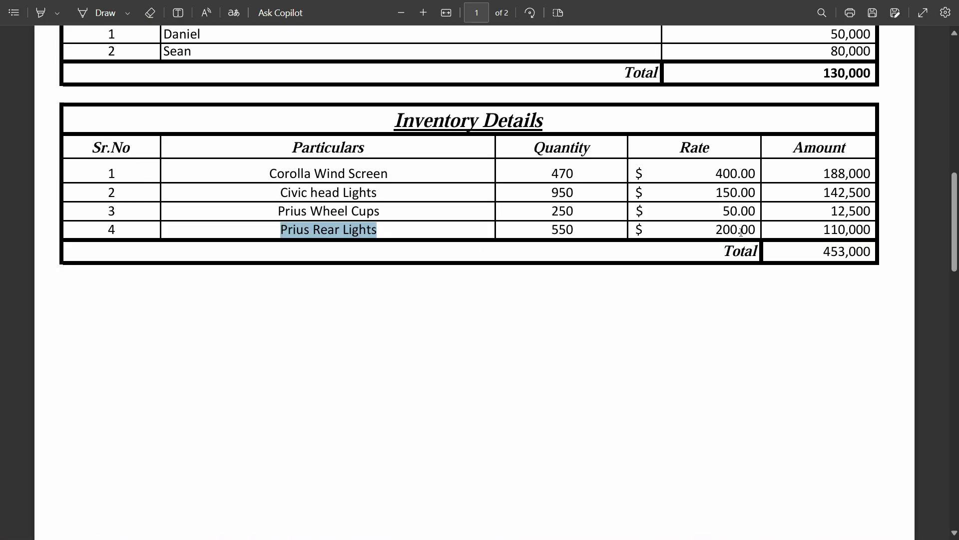
key(alt+Tab)
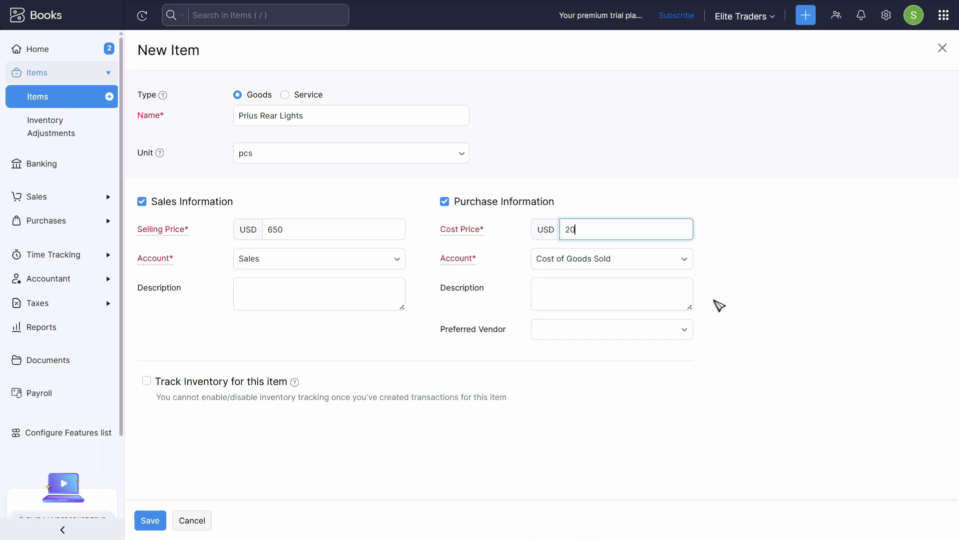
key(Tab)
Use the item name Prius Rear Lights as both sales and purchase descriptions.
click(250, 281)
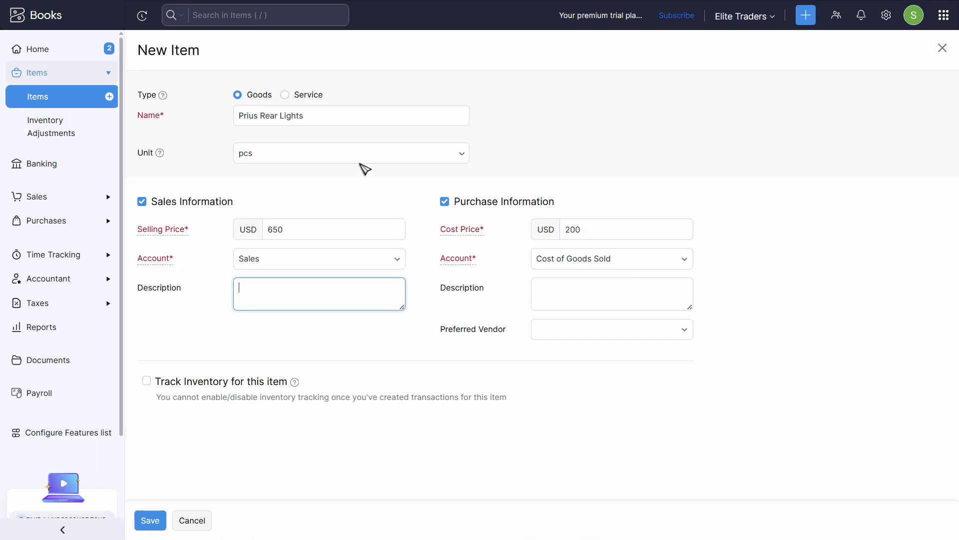
click(184, 118)
click(302, 280)
key(ctrl+v)
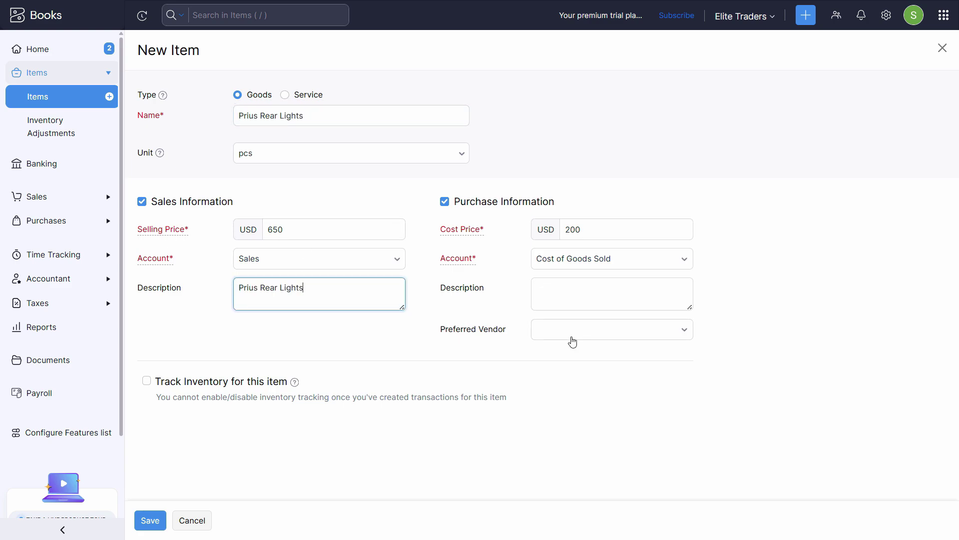
click(570, 293)
key(ctrl+v)
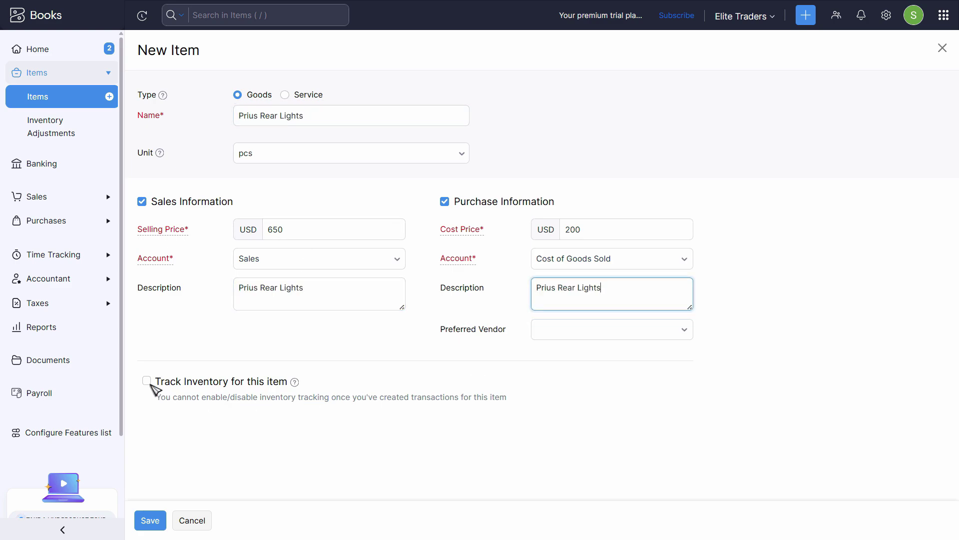
Track inventory under the Inventory Asset account with opening stock of 550.
click(146, 380)
scroll(350, 395, down, 2)
click(270, 344)
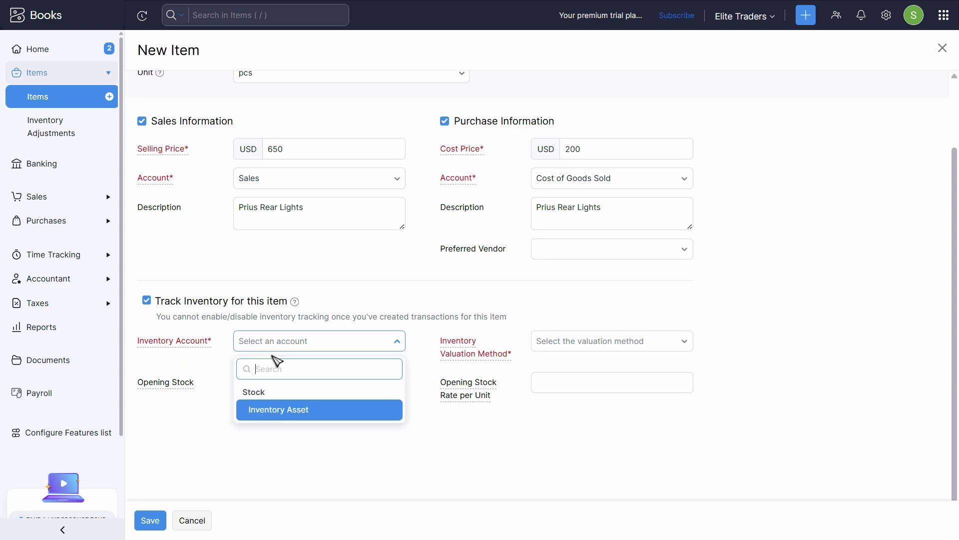
scroll(289, 417, up, 2)
click(281, 403)
click(351, 443)
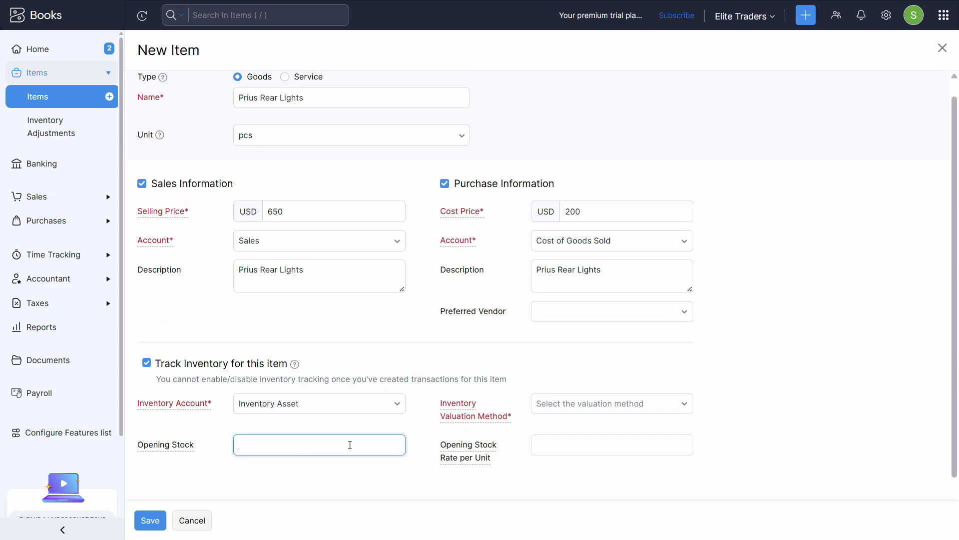
key(alt+Tab)
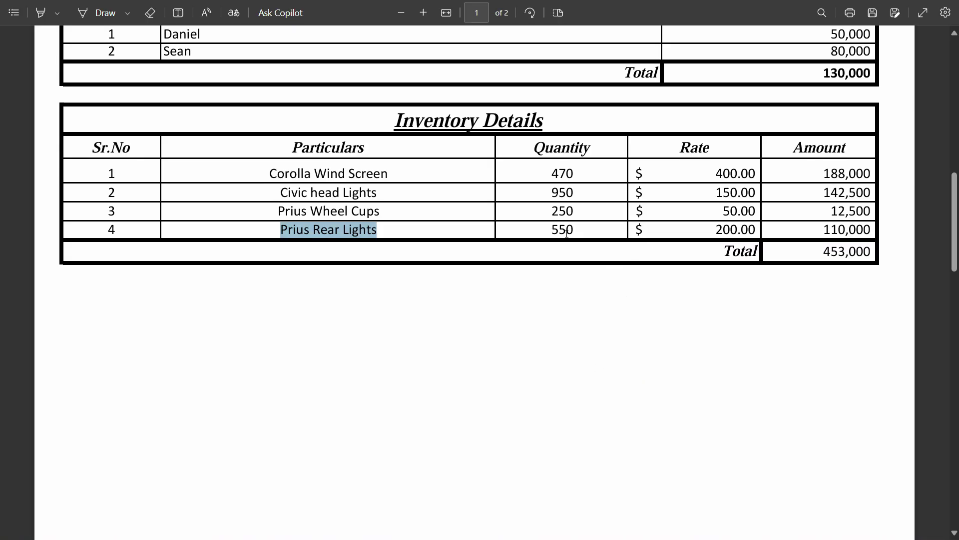
key(alt+Tab)
click(328, 448)
text(550)
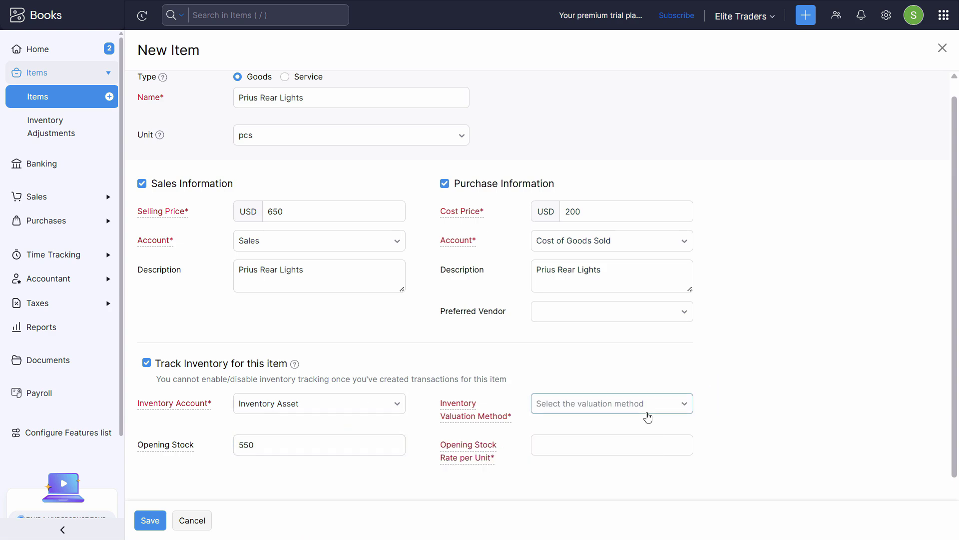
Choose WAC valuation, set the opening stock rate to 200, and save the item.
click(648, 405)
click(620, 375)
click(600, 445)
key(alt+Tab)
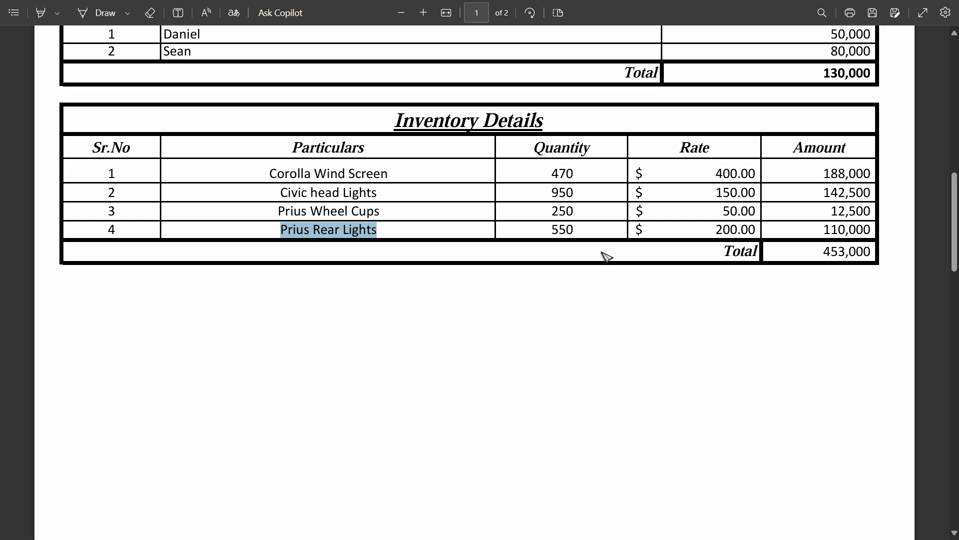
key(alt+Tab)
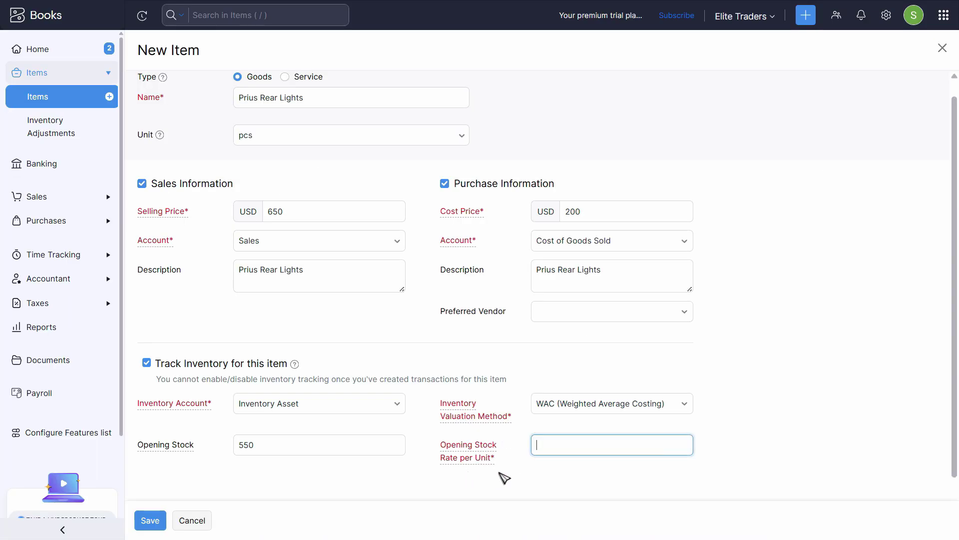
key(alt+Tab)
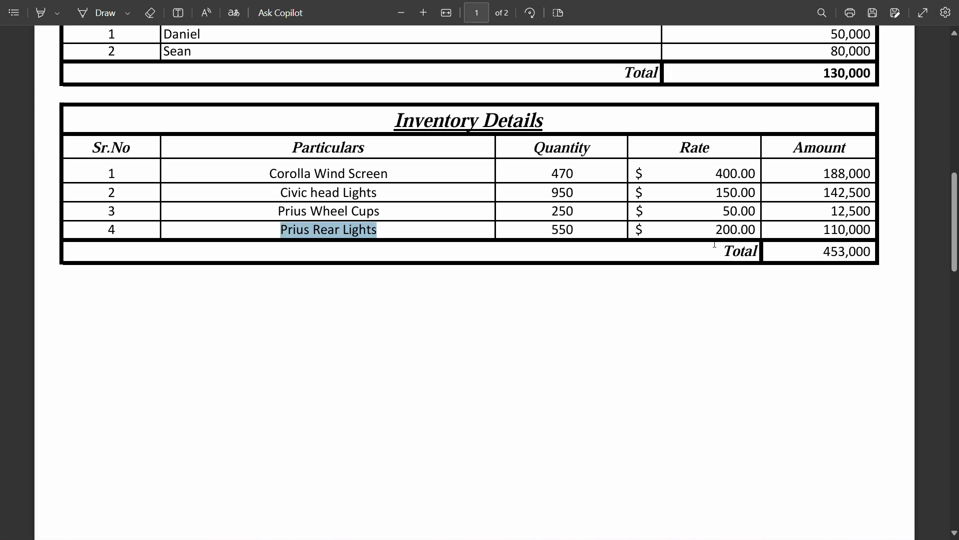
key(alt+Tab)
text(200)
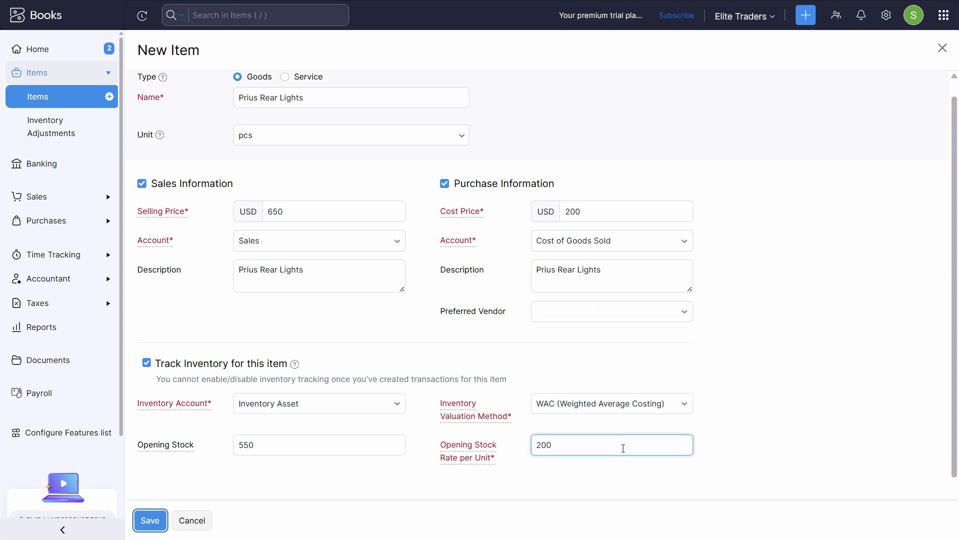
key(Return)
scroll(775, 429, down, 1)
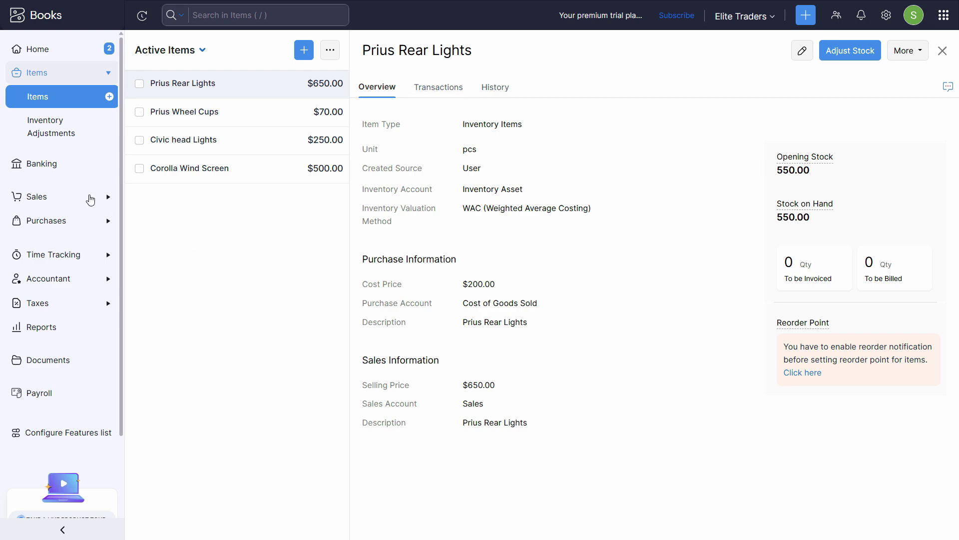
Collapse the Items group in the sidebar and expand the Accountant section.
click(45, 72)
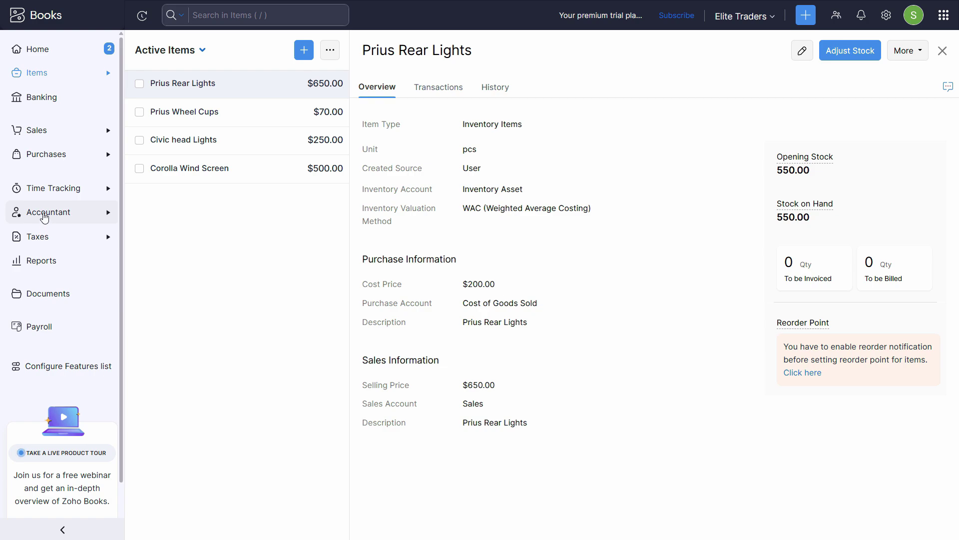
click(44, 215)
Open Inventory Asset from the Chart of Accounts to see its $453,000.00 closing balance.
click(56, 322)
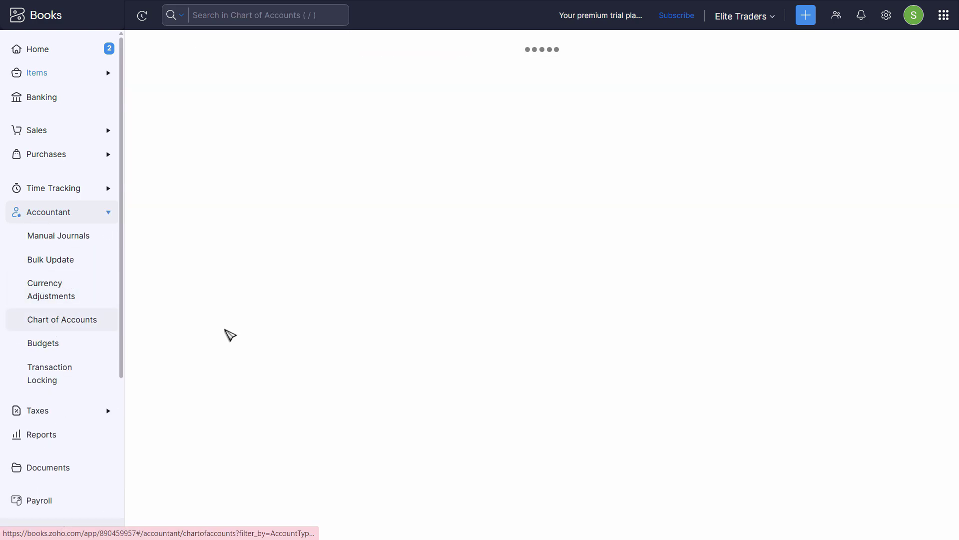
scroll(380, 314, down, 5)
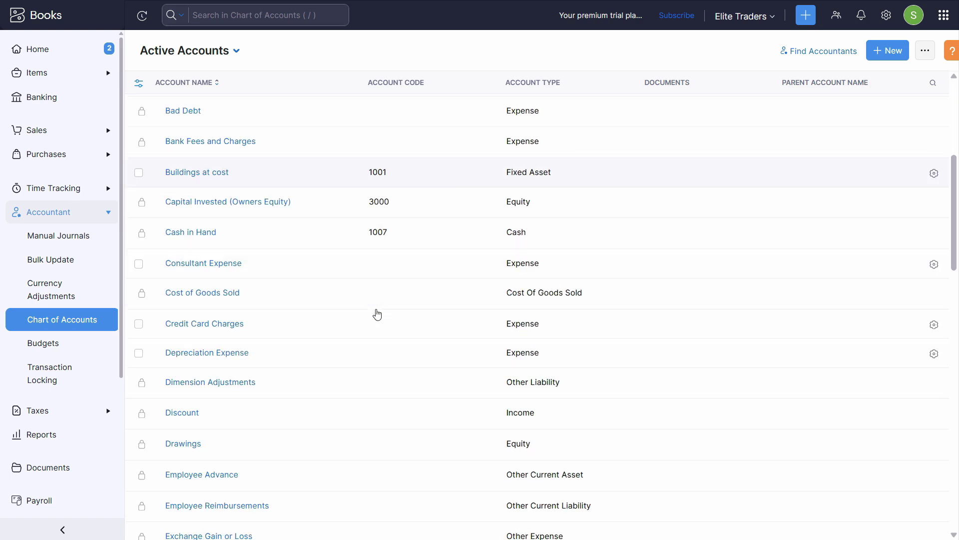
scroll(912, 302, down, 10)
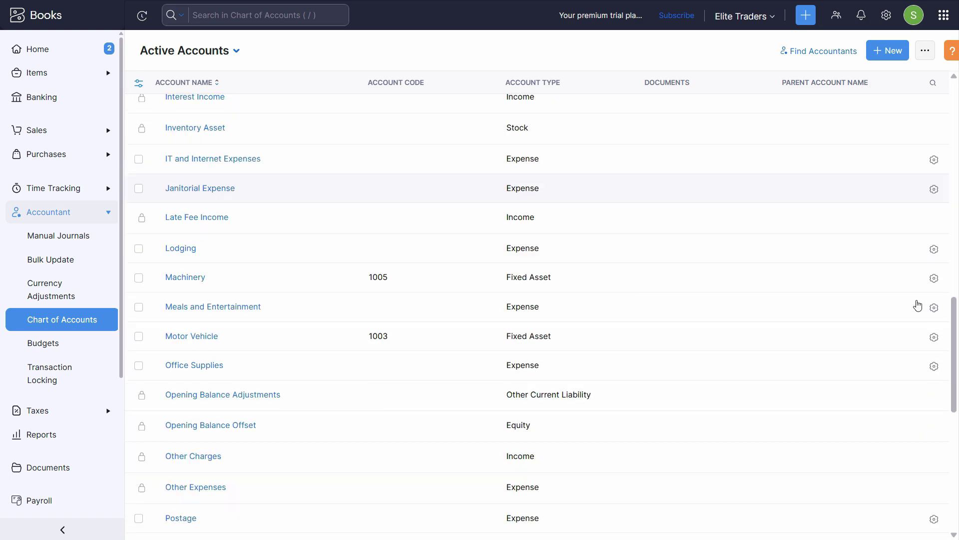
scroll(918, 305, down, 7)
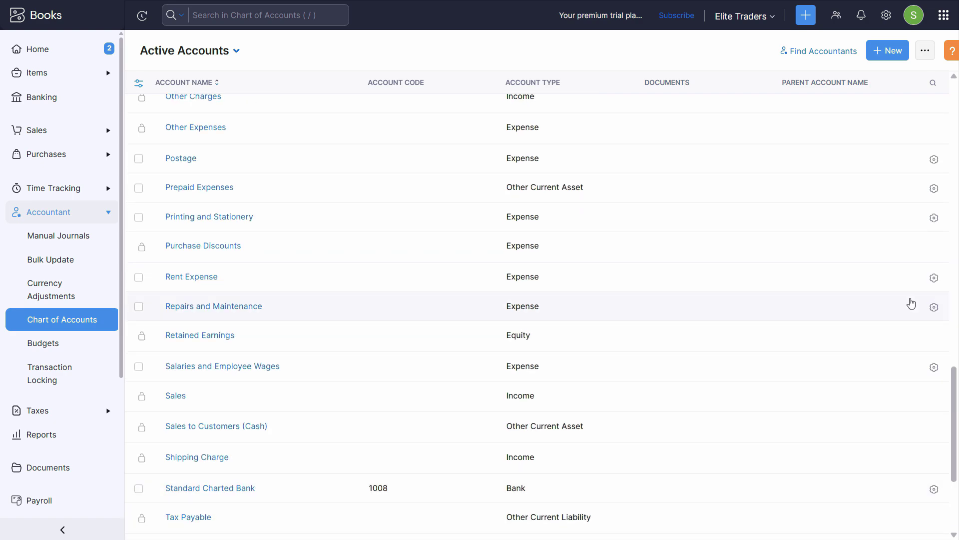
scroll(912, 303, up, 10)
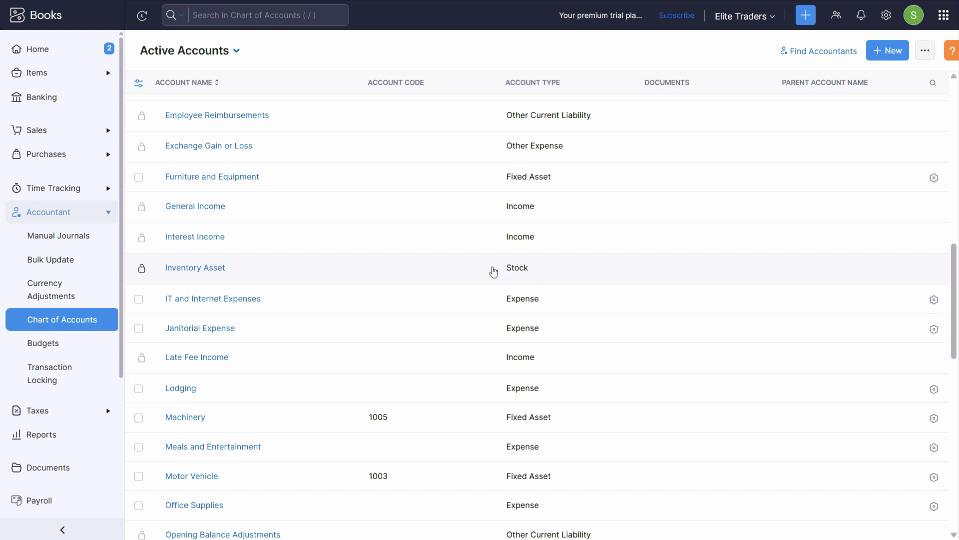
click(390, 270)
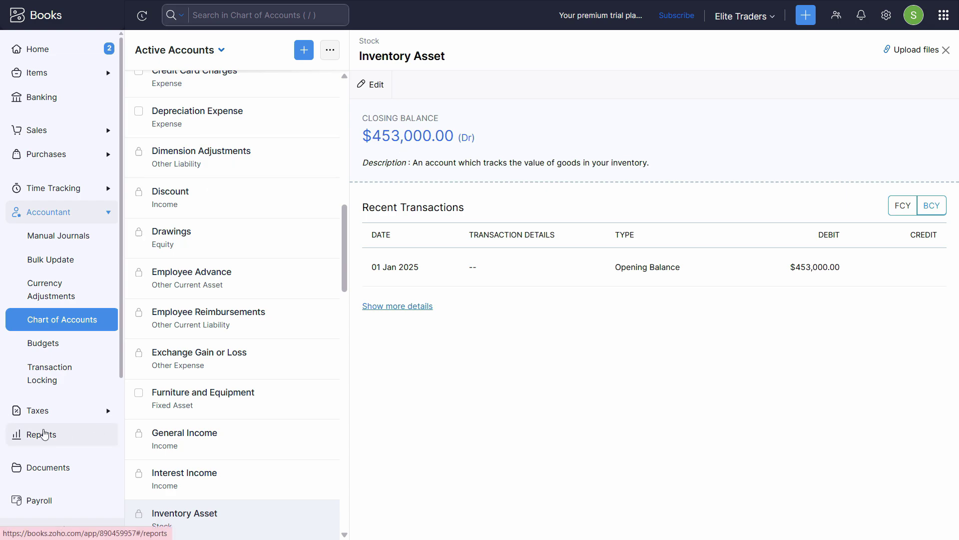
Open the Trial Balance report via a 'tria' search and scroll to the 4,762,730.00 totals.
click(42, 442)
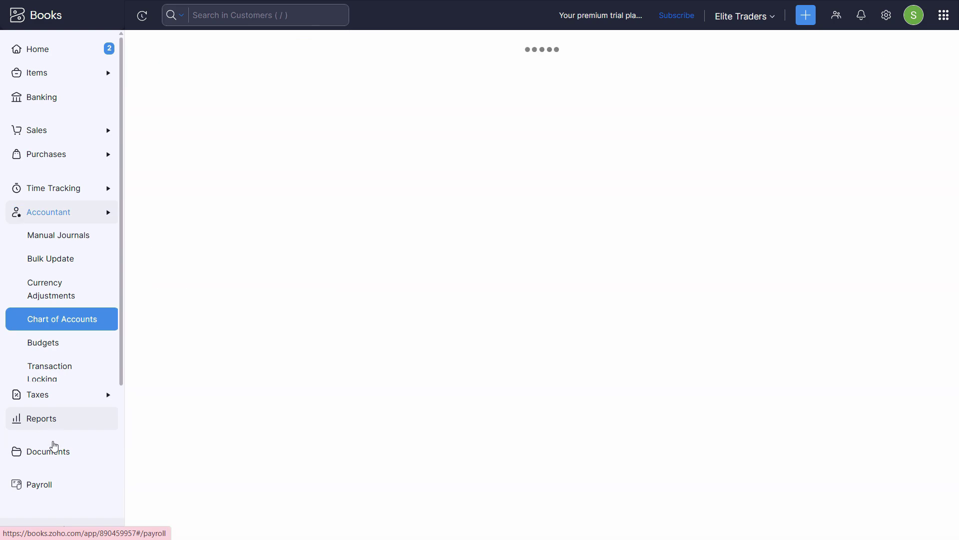
click(445, 56)
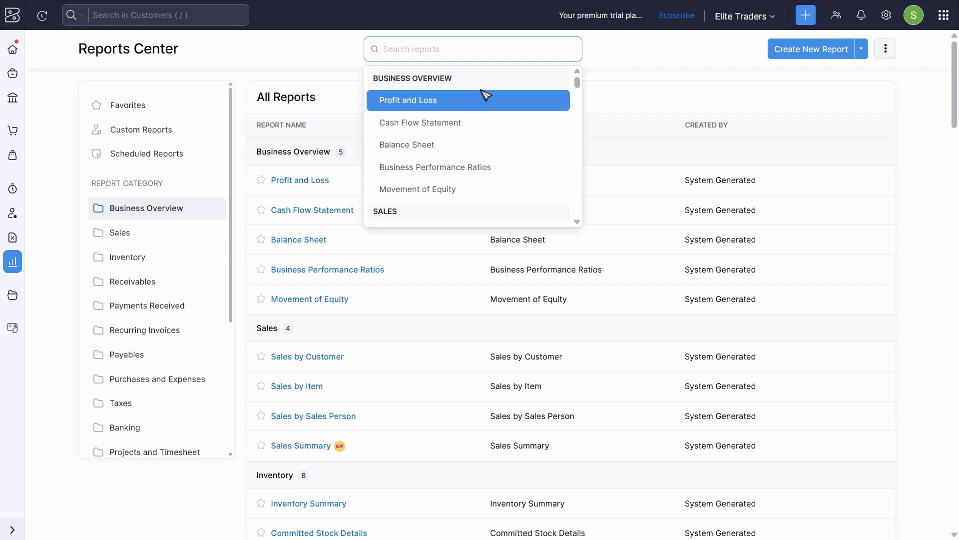
text(trial)
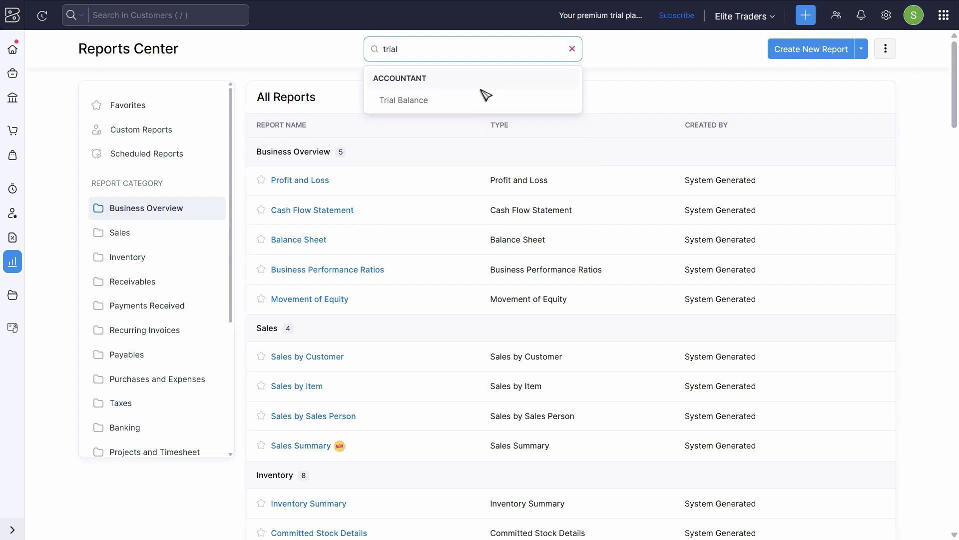
click(501, 101)
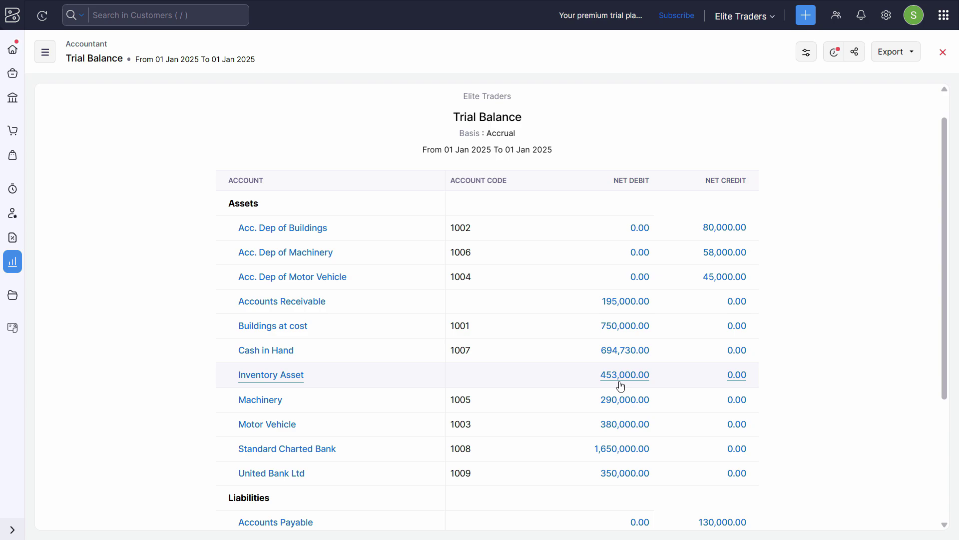
scroll(619, 379, down, 3)
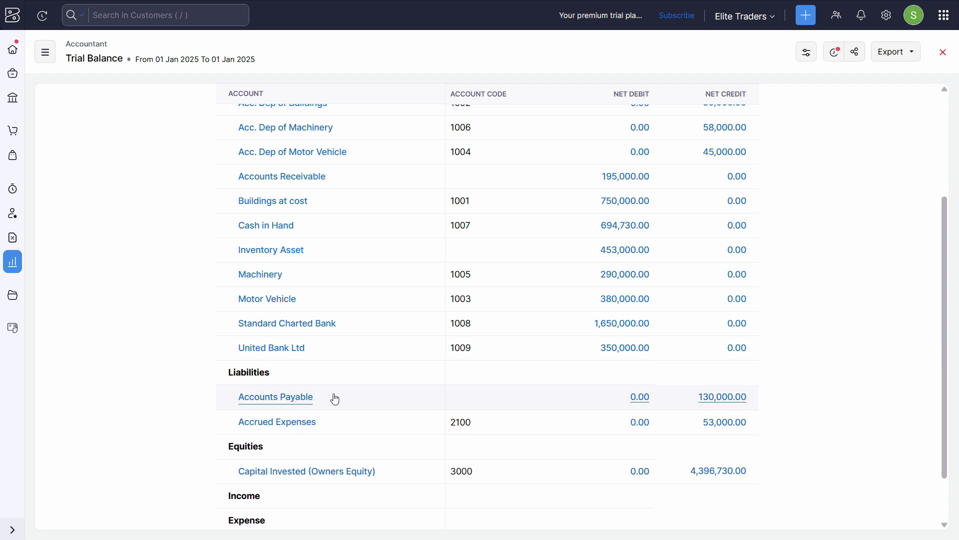
scroll(805, 401, down, 2)
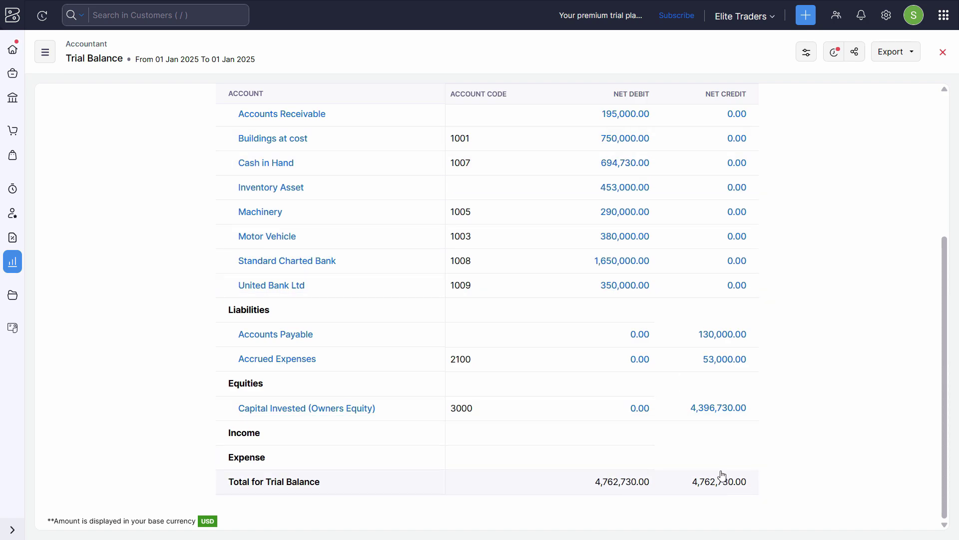
Compare the PDF's 4,762,730 debit and credit totals against Zoho's Trial Balance.
key(alt+Tab)
scroll(568, 311, up, 15)
scroll(709, 365, down, 1)
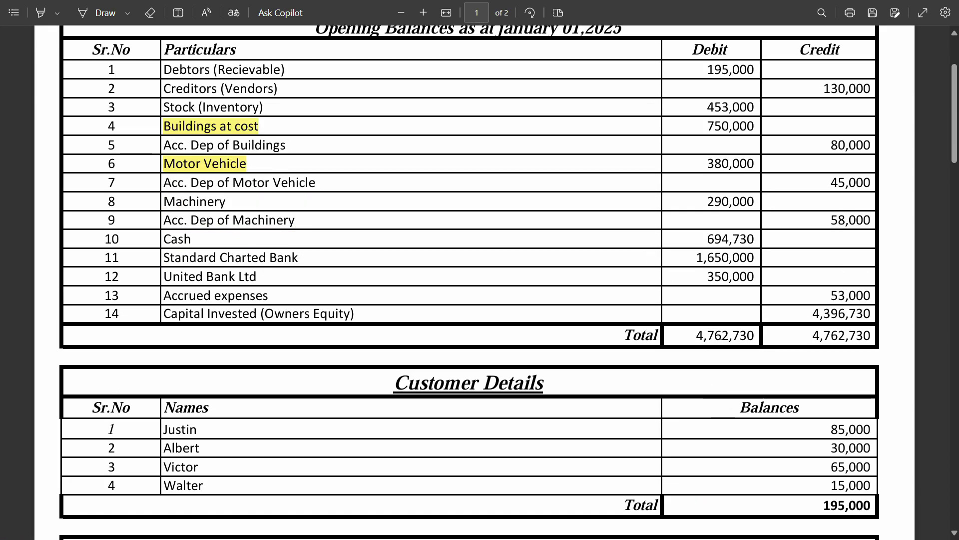
scroll(741, 135, up, 2)
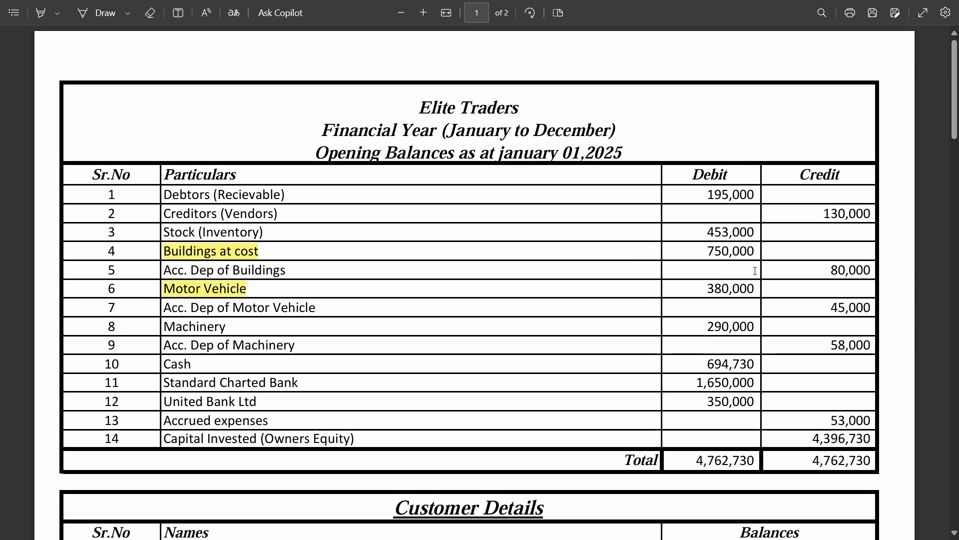
key(alt+Tab)
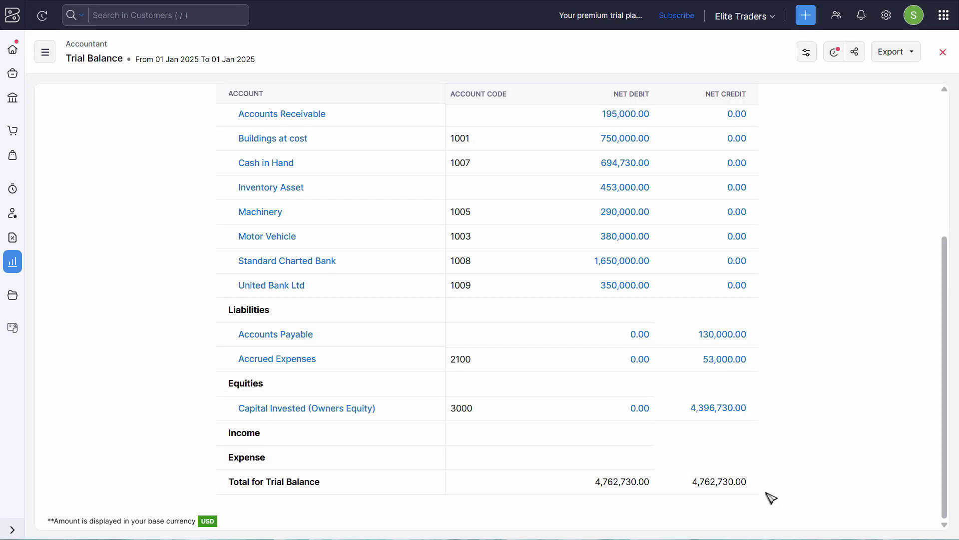
key(alt+Tab)
scroll(442, 244, down, 2)
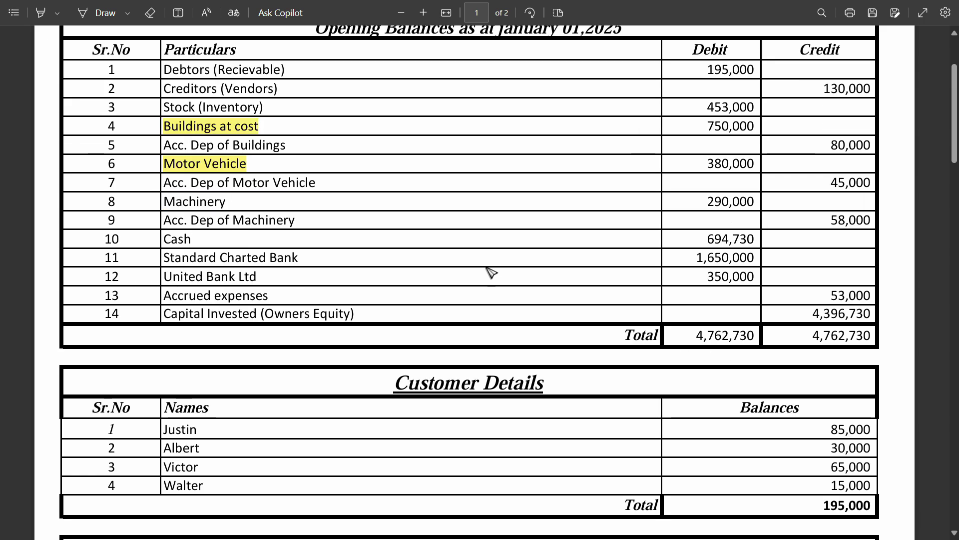
scroll(490, 270, up, 2)
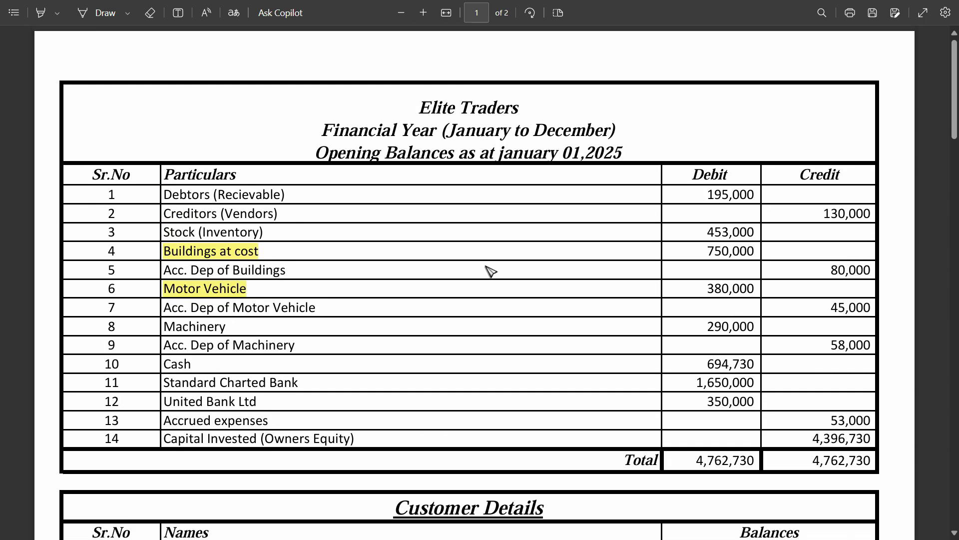
scroll(490, 270, down, 4)
scroll(505, 315, up, 2)
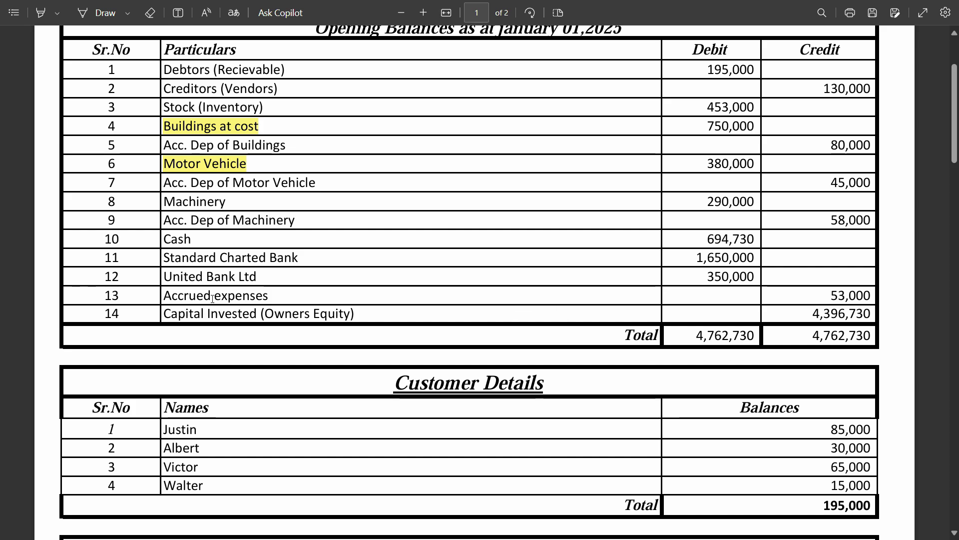
Scroll through the PDF's January transactions and back to the 453,000 Inventory Details table.
scroll(365, 315, down, 3)
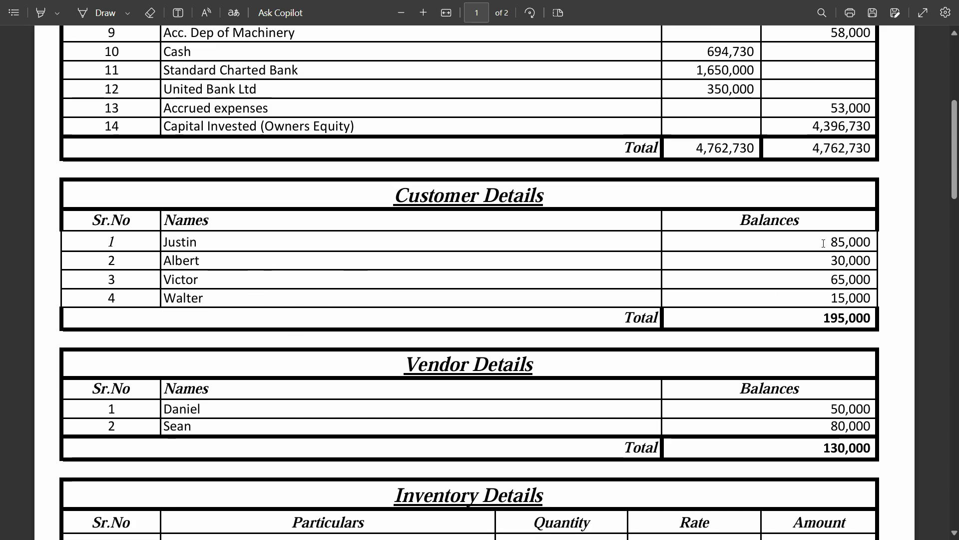
scroll(455, 407, down, 4)
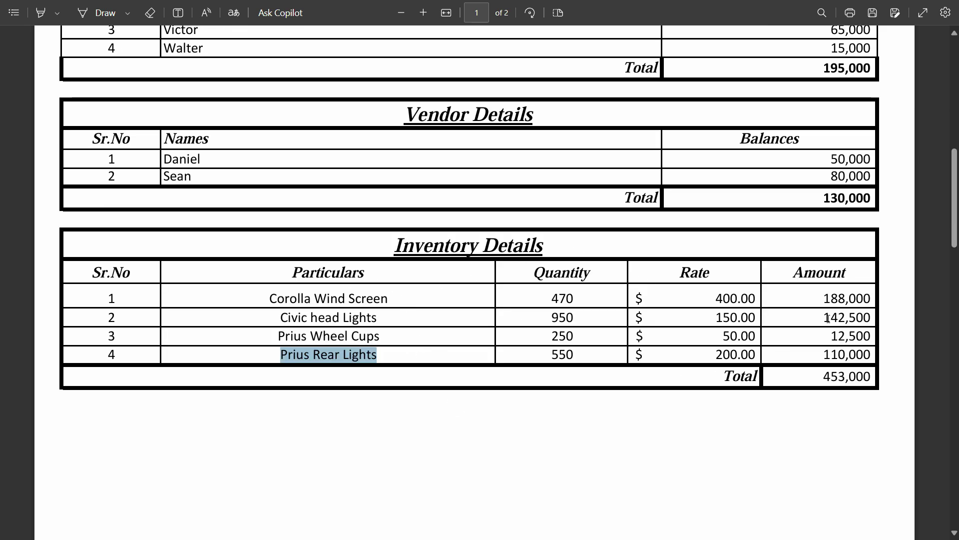
scroll(827, 317, down, 8)
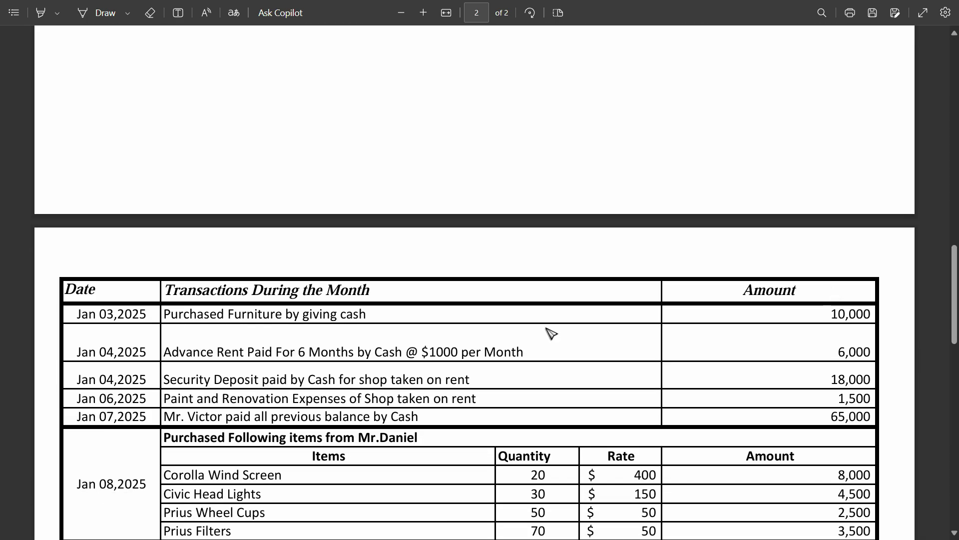
scroll(360, 326, down, 2)
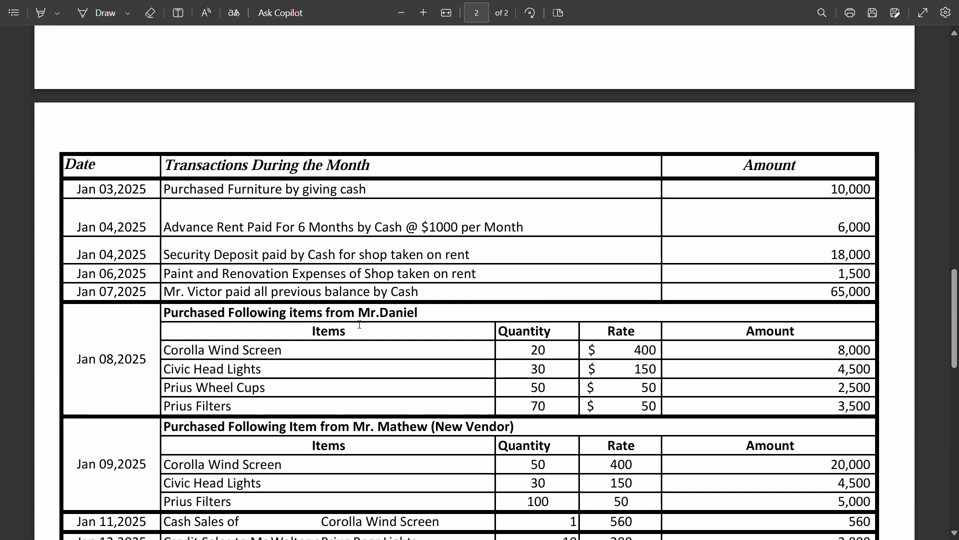
scroll(364, 315, down, 3)
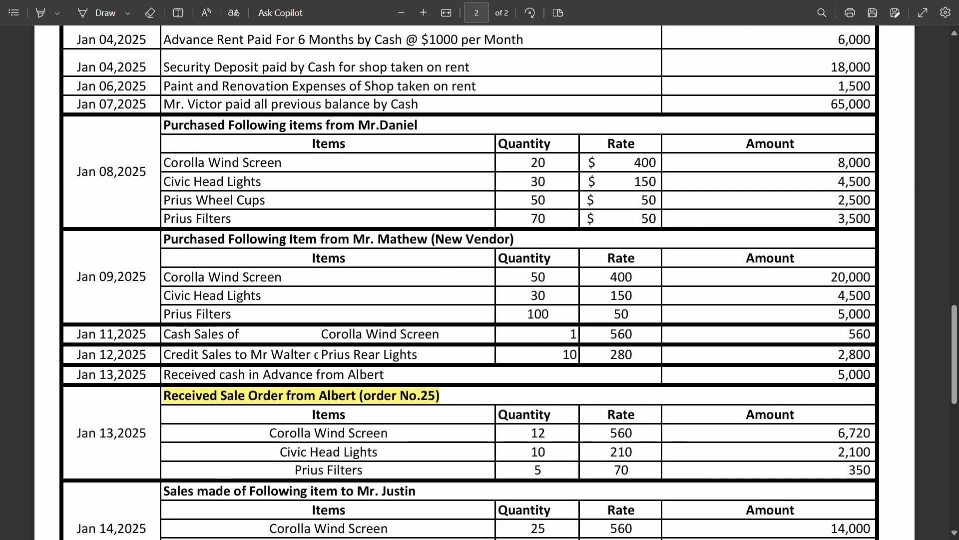
scroll(484, 280, down, 6)
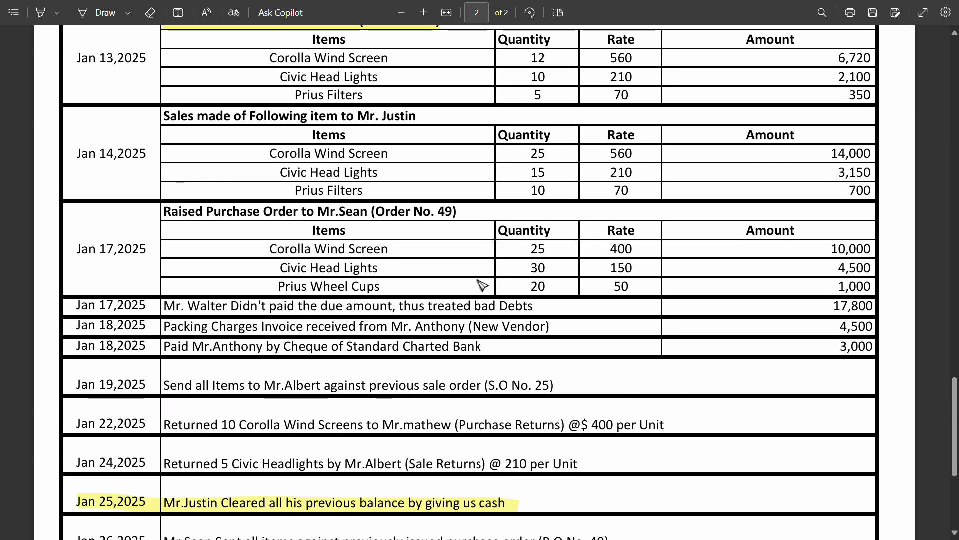
scroll(515, 315, up, 9)
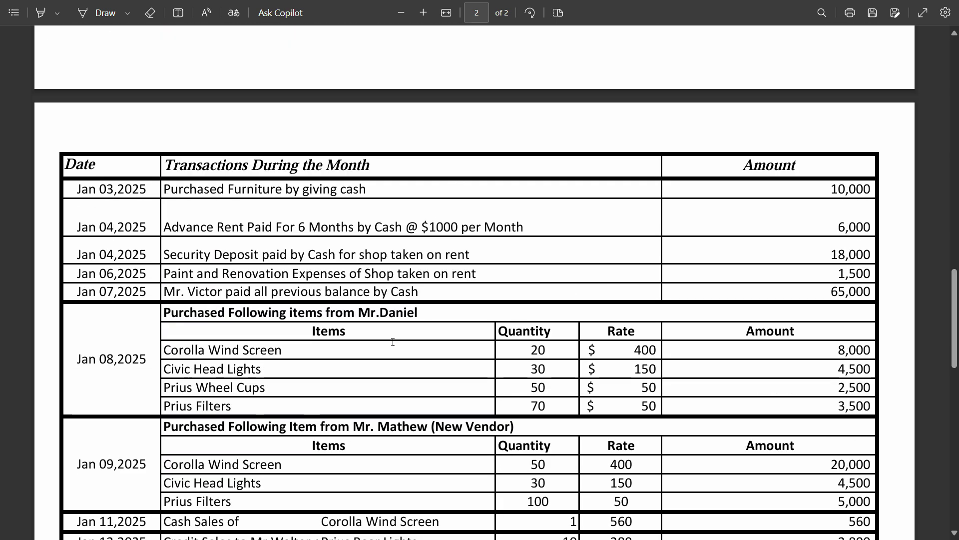
scroll(450, 427, down, 4)
scroll(440, 419, up, 5)
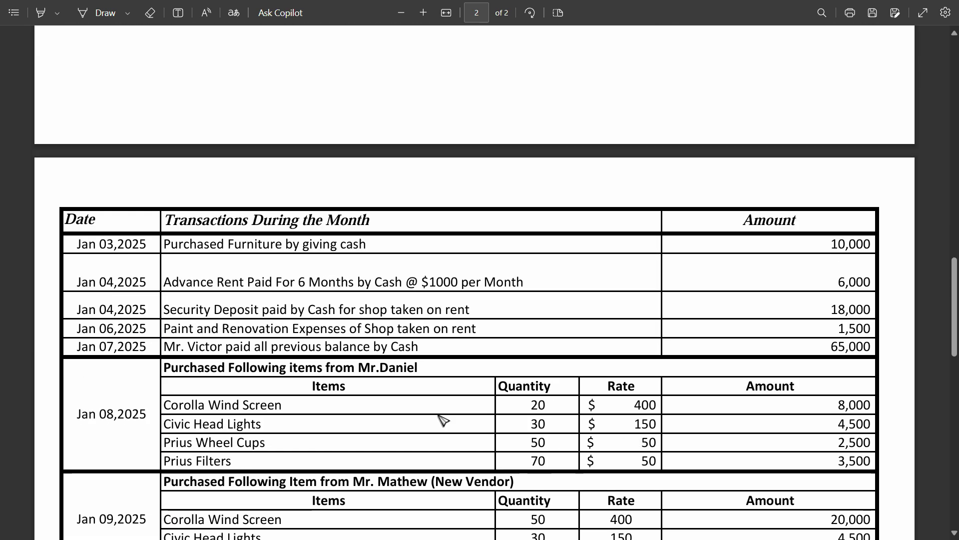
scroll(441, 419, up, 5)
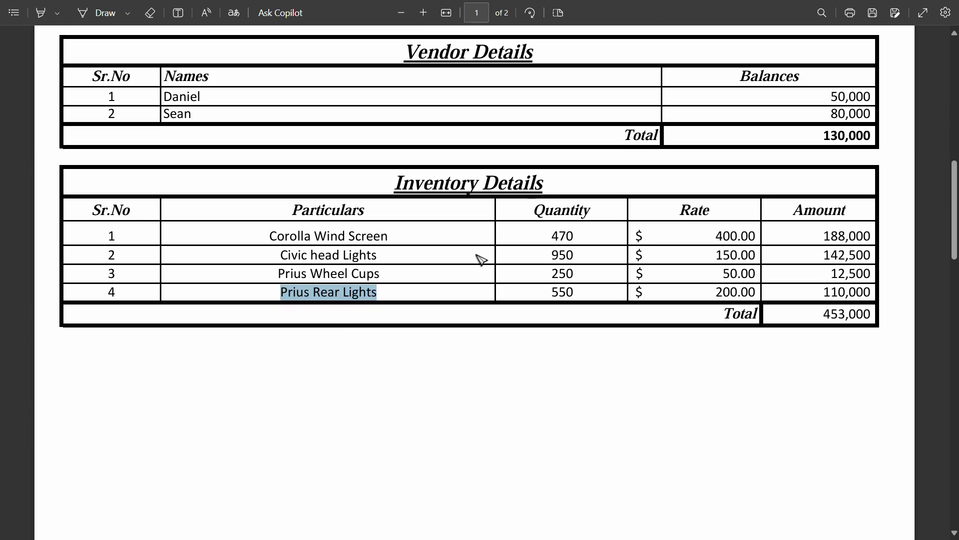